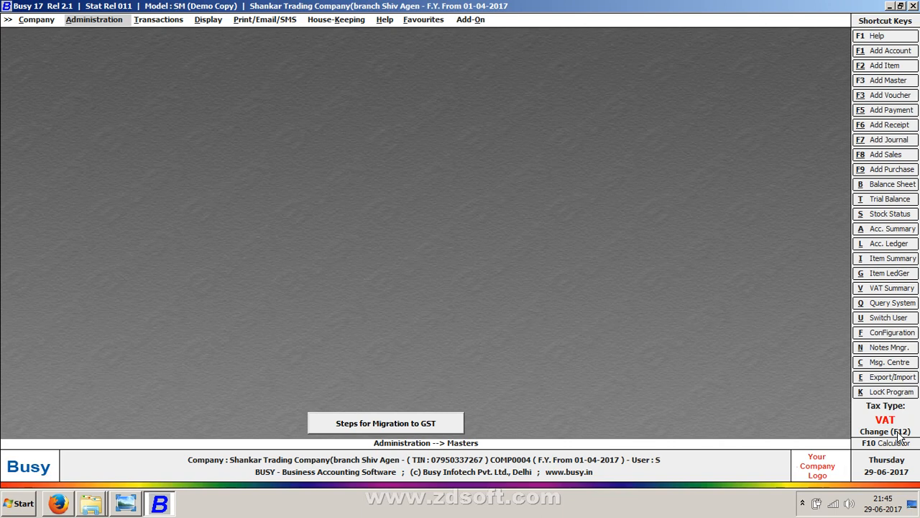
Step: Switch the company's tax type from VAT to GST for the current session
click(898, 436)
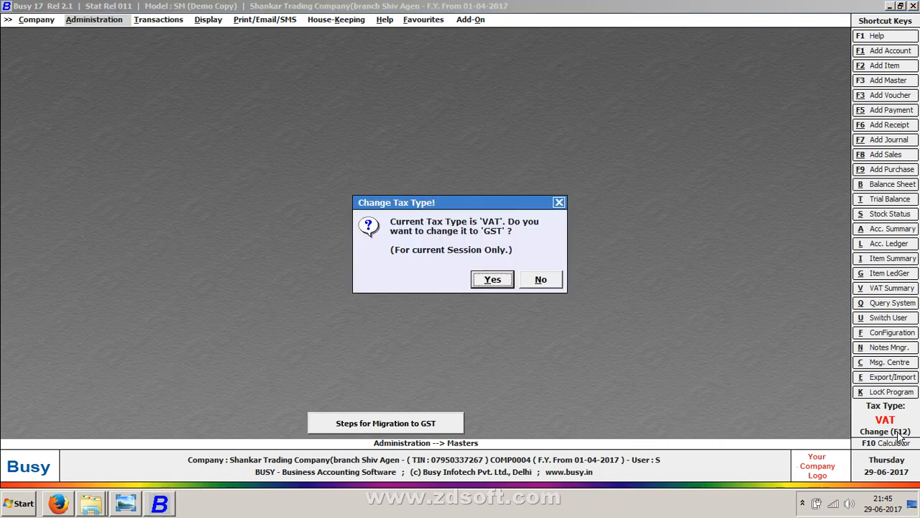
key(Return)
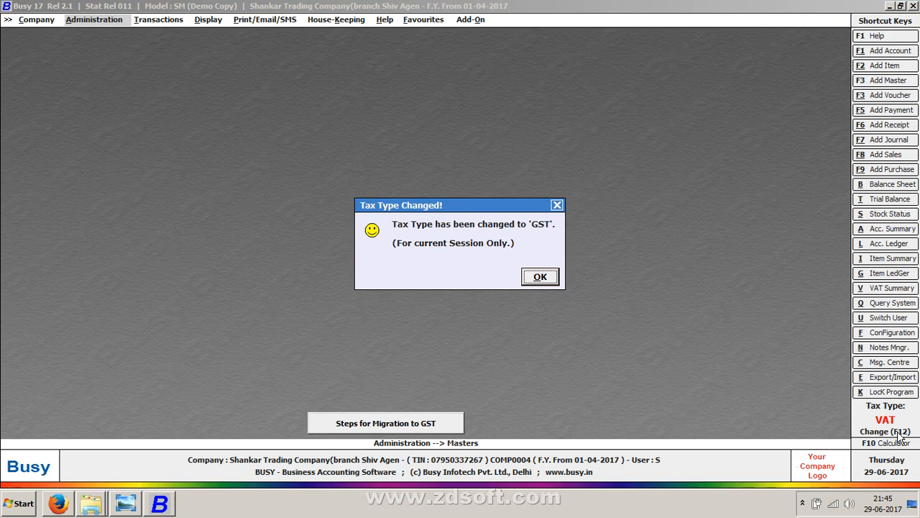
key(Return)
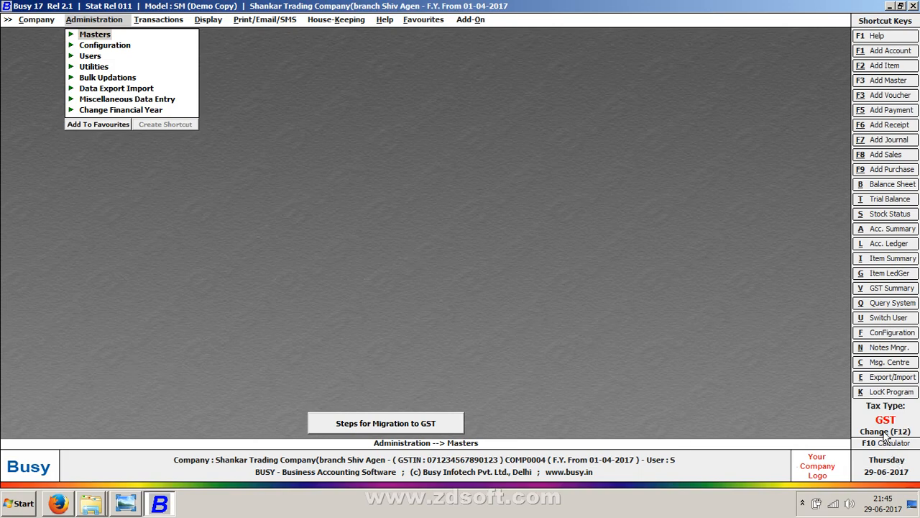
Step: Check the GST sale types offered in a new sales voucher, and close the voucher without saving
key(Right)
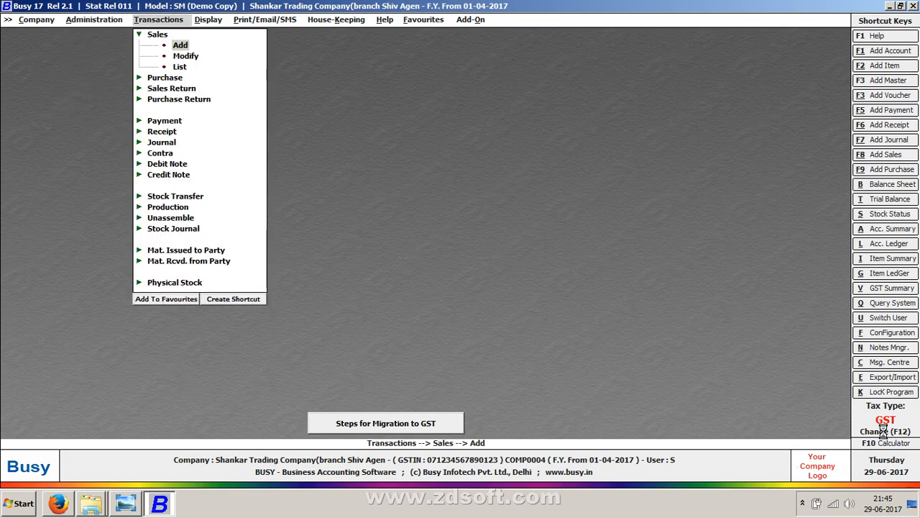
key(Return)
key(Return)
key(Return)
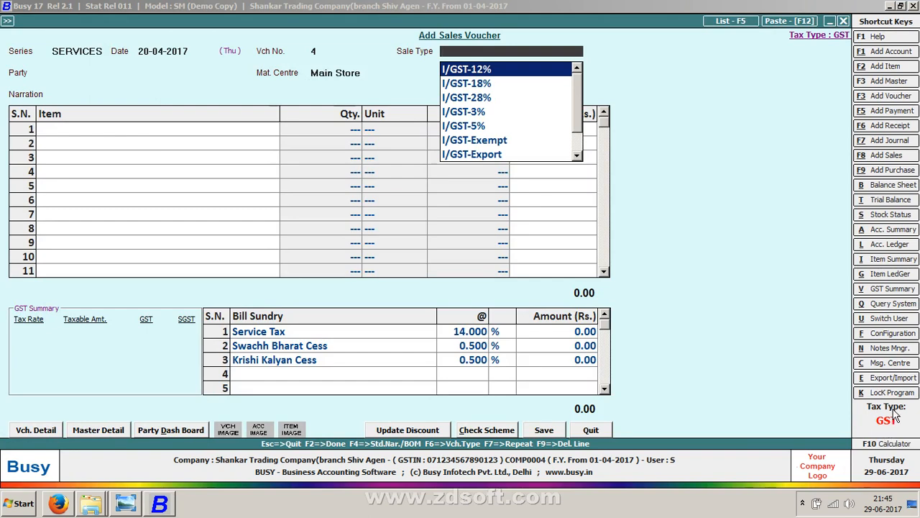
key(Escape)
key(Escape)
key(Return)
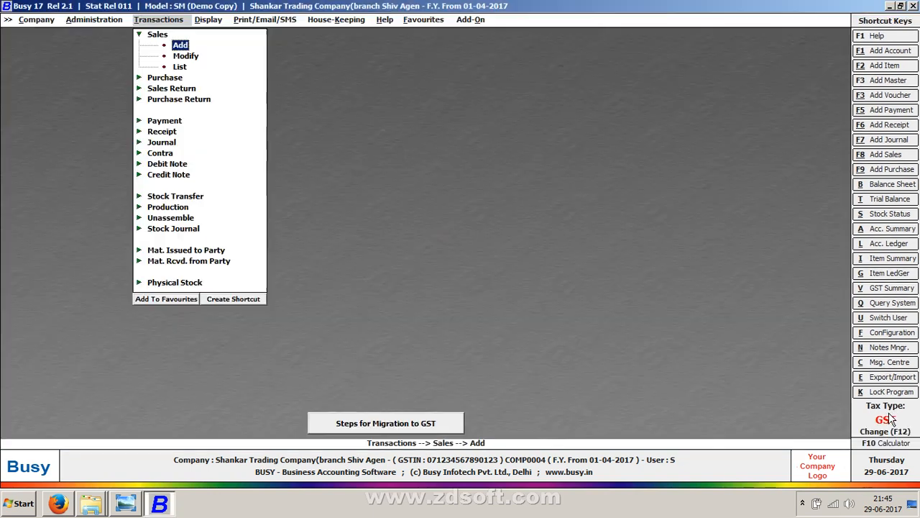
key(Left)
key(Down)
key(Return)
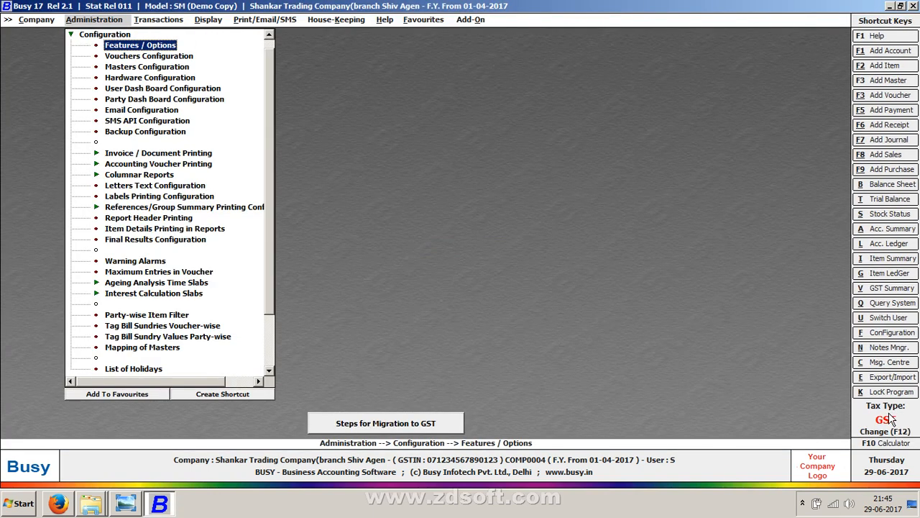
key(Return)
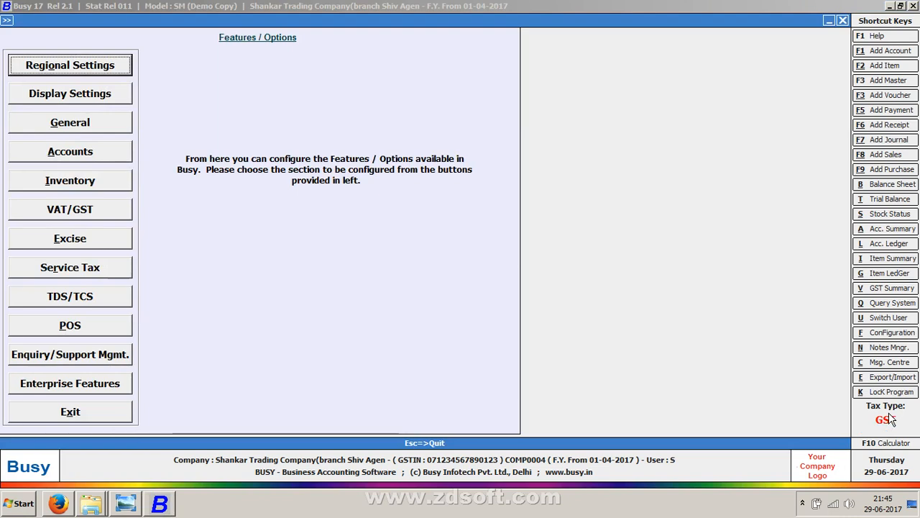
key(Escape)
key(Escape)
key(Return)
key(Up)
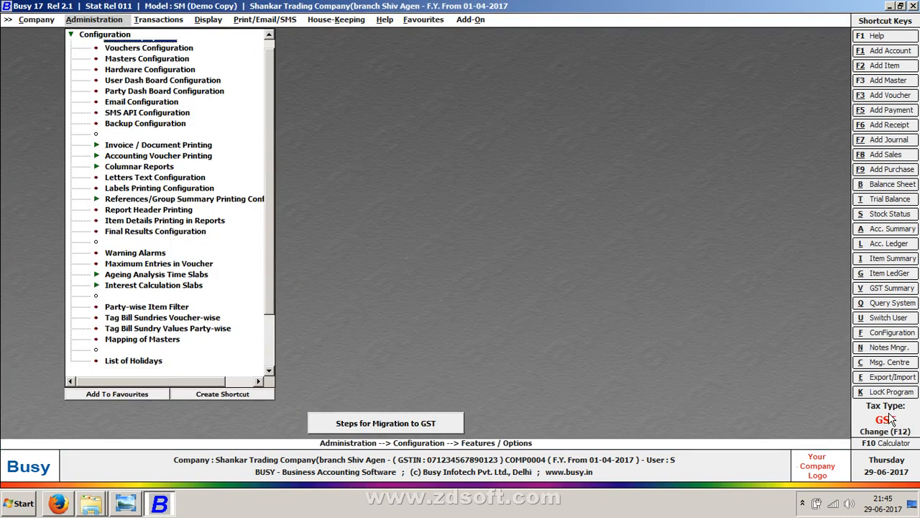
key(Escape)
key(Escape)
key(alt+f)
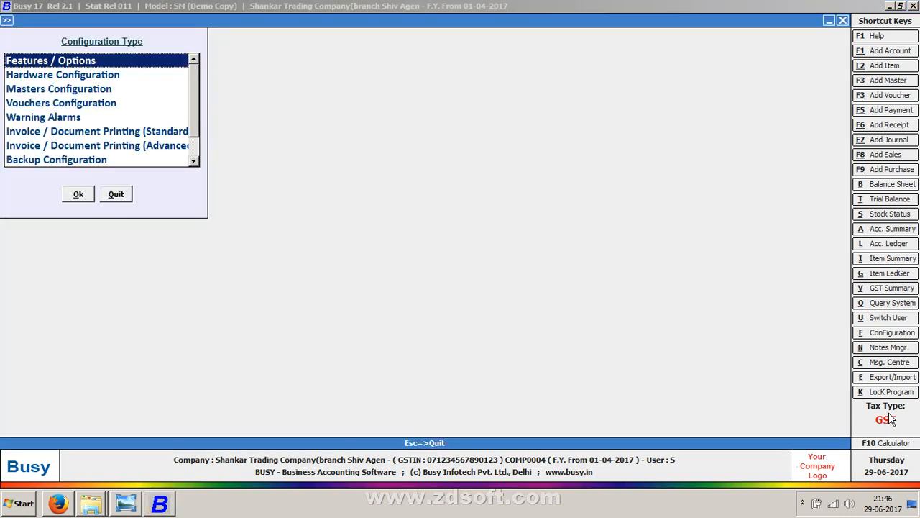
key(Escape)
key(Escape)
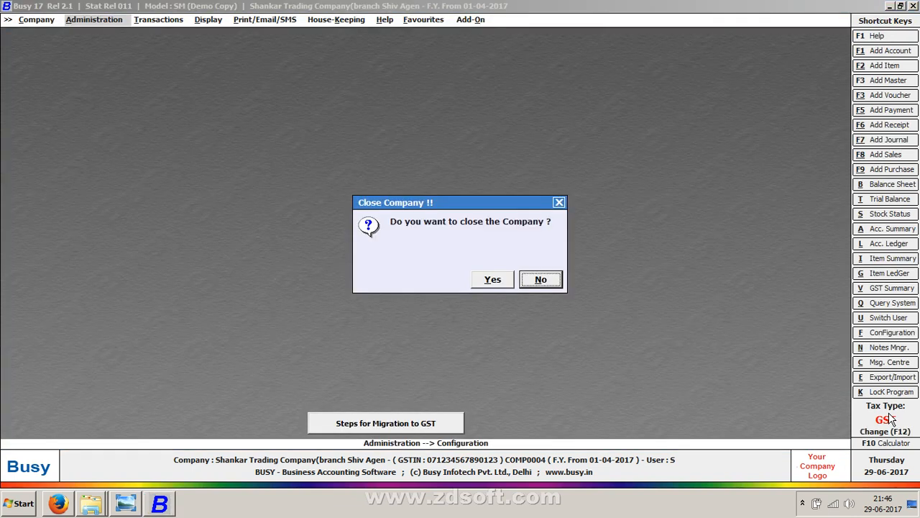
key(Escape)
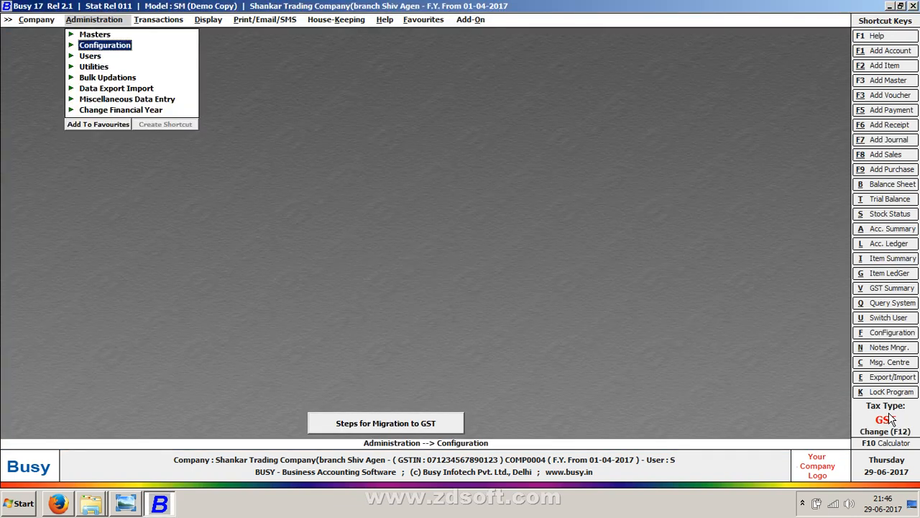
Step: Open the VAT/GST settings in the company's Features / Options configuration
key(Return)
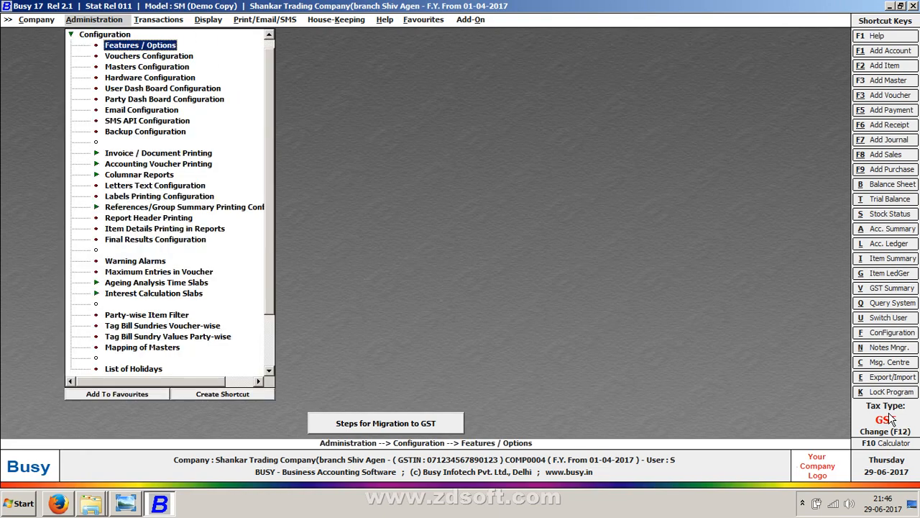
key(Return)
key(Down)
key(Down)
key(Down)
key(Down)
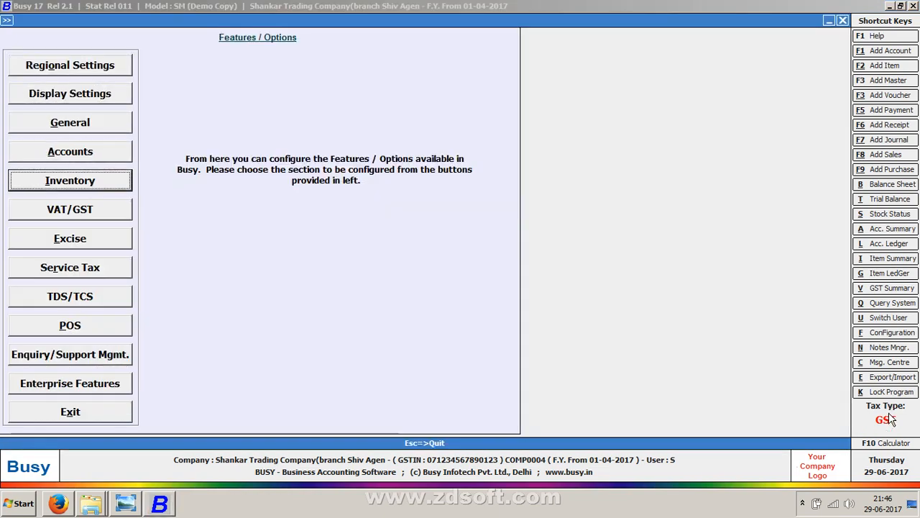
key(Return)
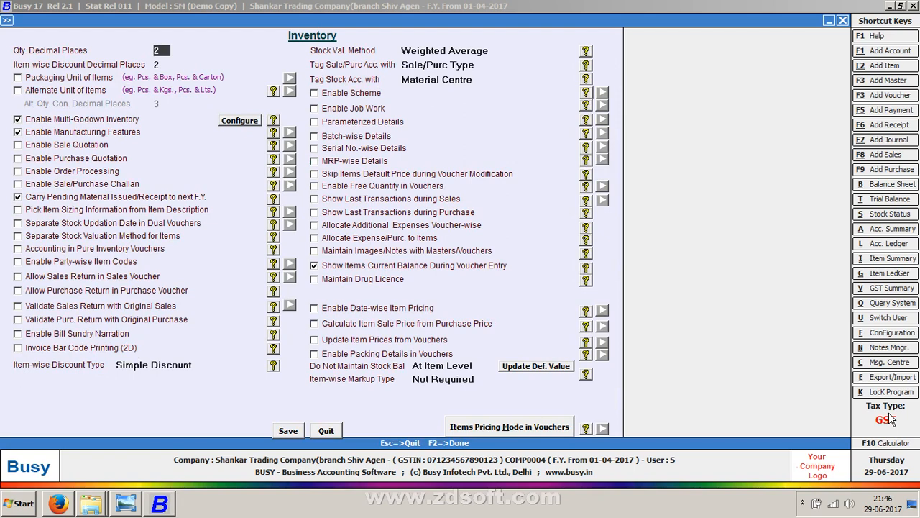
key(Escape)
key(Down)
key(Return)
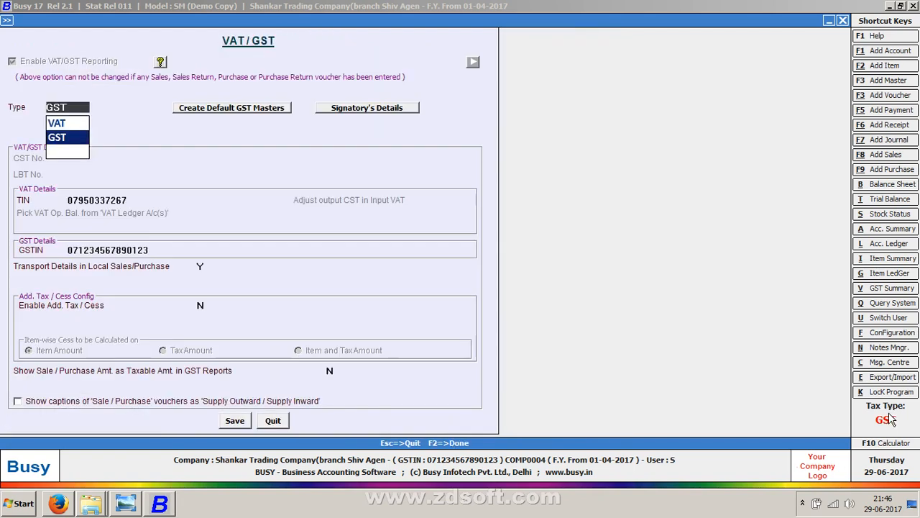
Step: Create the default GST masters and save the VAT/GST settings
click(204, 111)
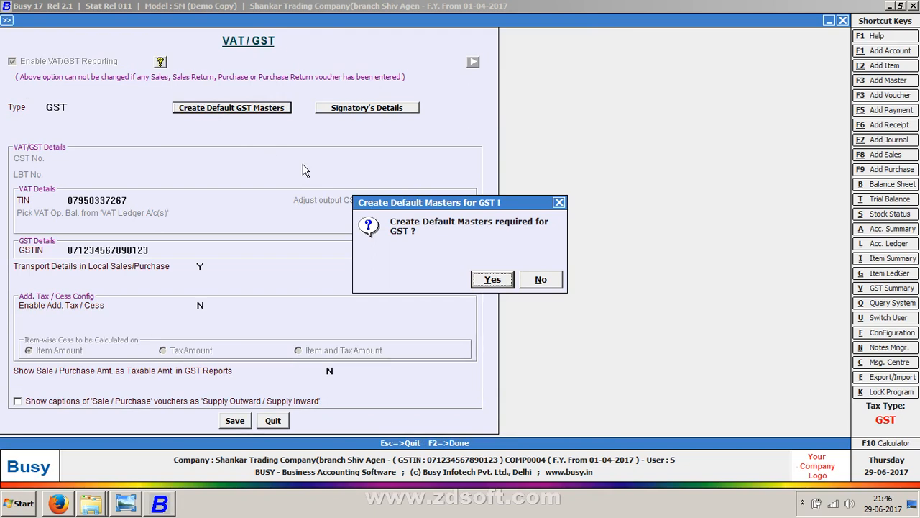
key(Return)
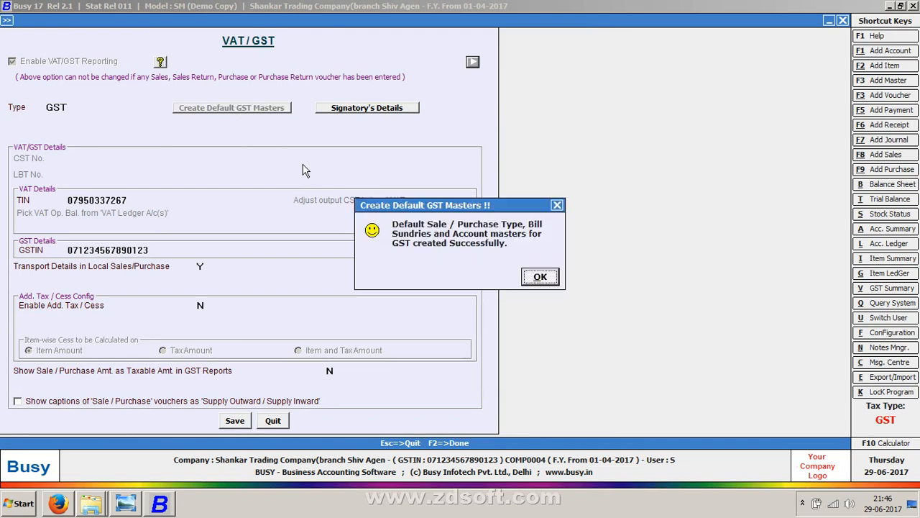
key(Return)
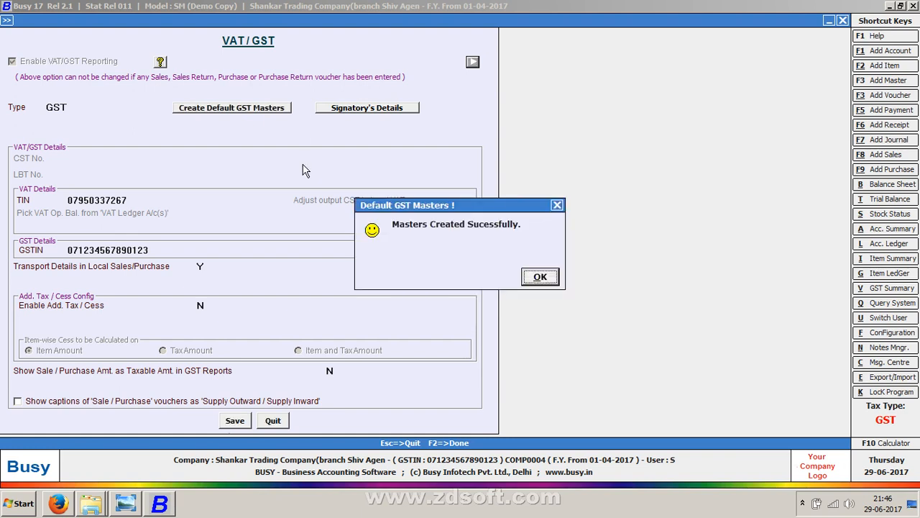
click(540, 277)
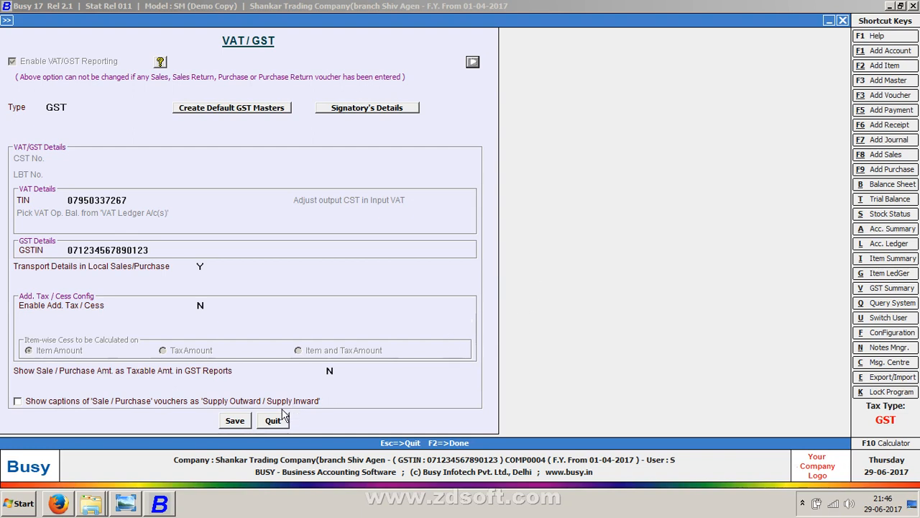
click(244, 422)
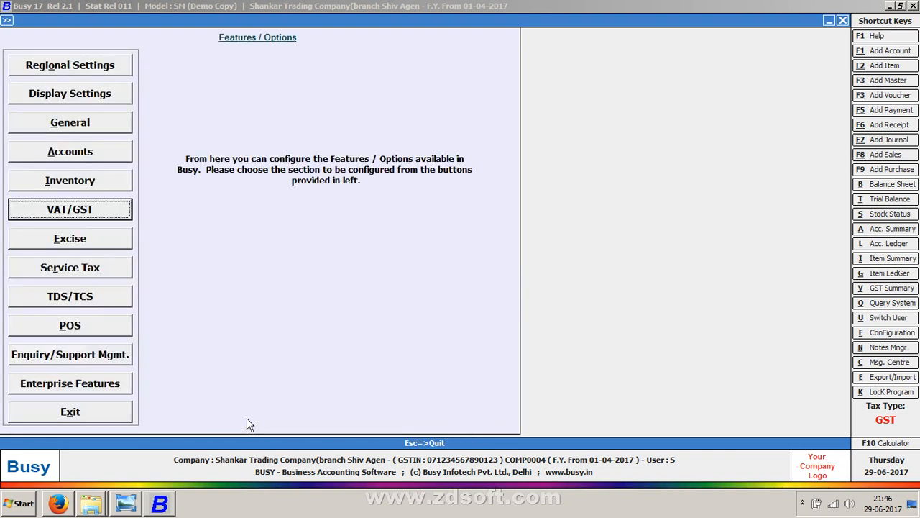
Step: Start a new sales voucher with the R-INVOICE series
key(Escape)
key(Escape)
key(Right)
key(Return)
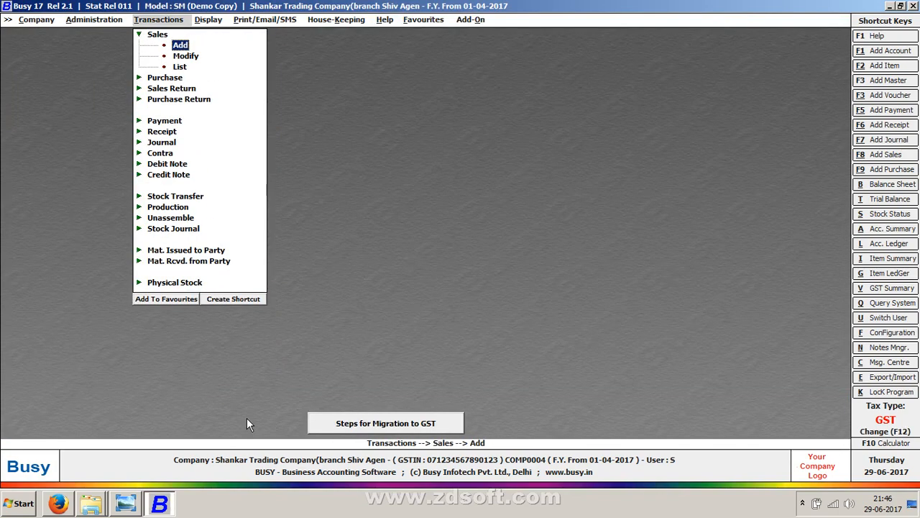
key(Return)
key(Return)
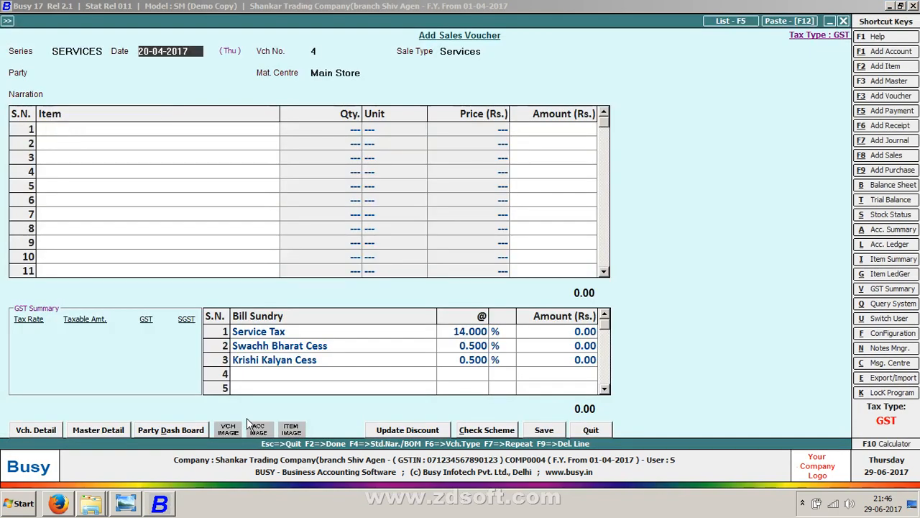
key(Up)
key(Up)
key(Return)
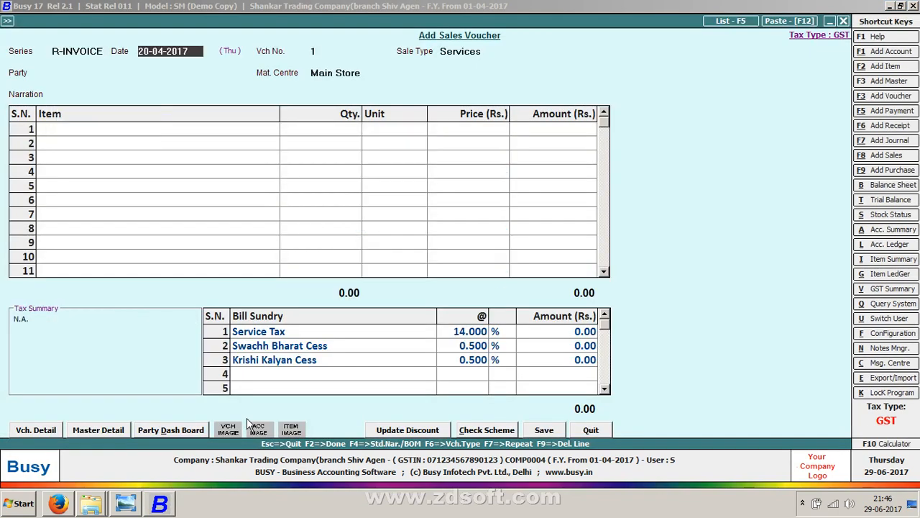
Step: Browse the voucher's sale types from I/GST-12% to I/GST-Export, and close the voucher without saving
key(Return)
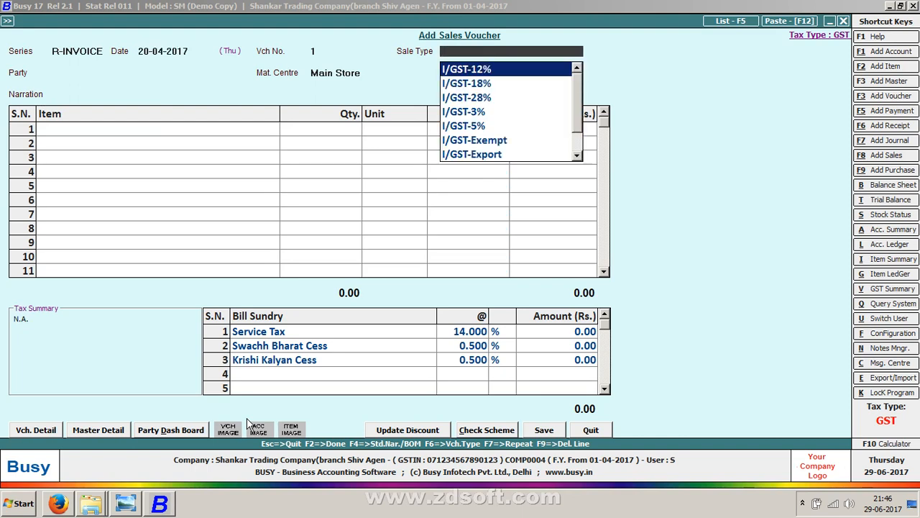
key(Down)
key(Down)
key(Down)
key(Down)
key(Down)
key(Down)
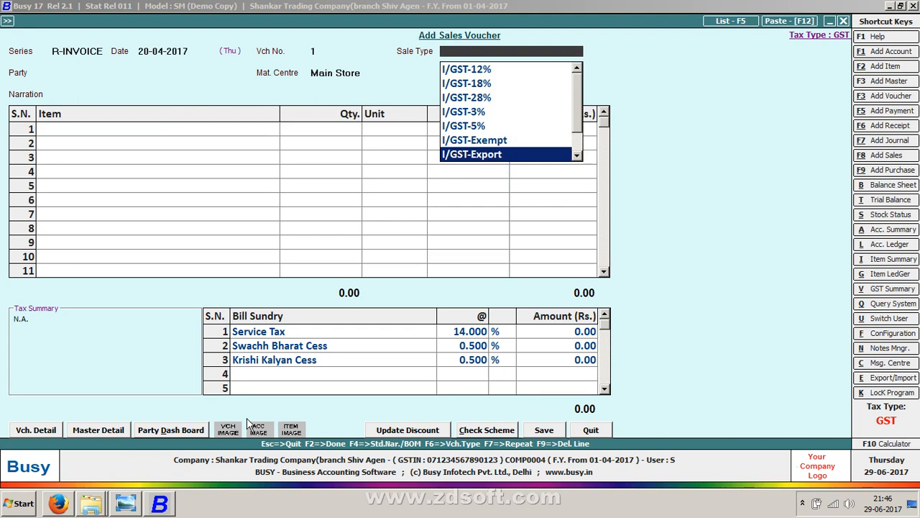
key(Escape)
key(Escape)
key(Escape)
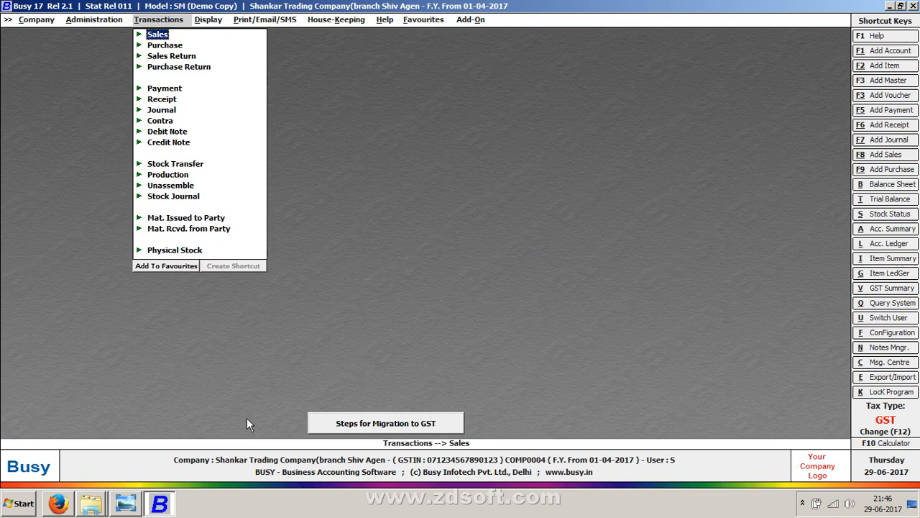
key(Right)
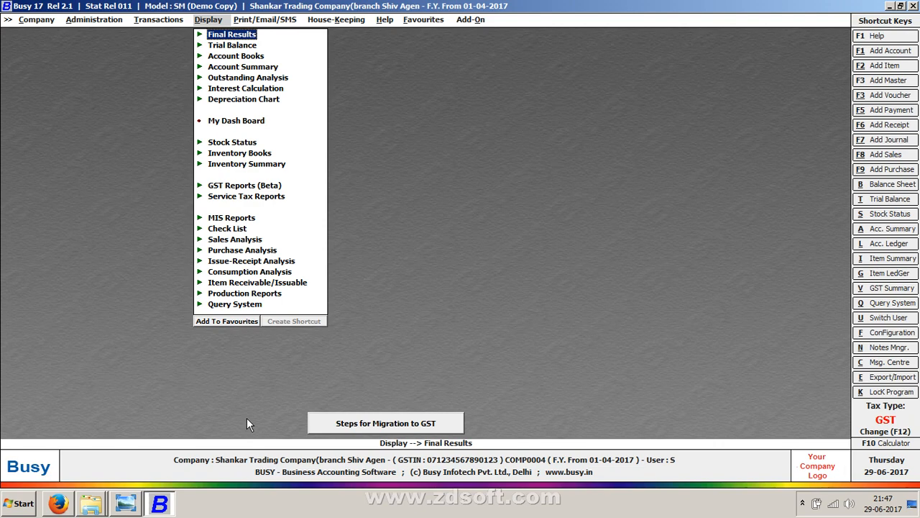
key(Left)
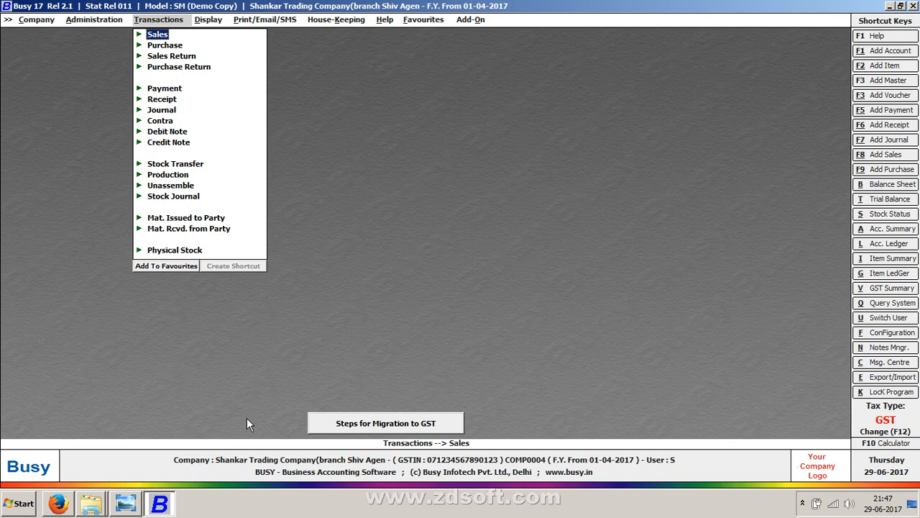
key(Left)
key(Right)
Step: Open account A for modification, examine its TIN and GSTIN fields, and close the account master unchanged
key(Left)
key(Up)
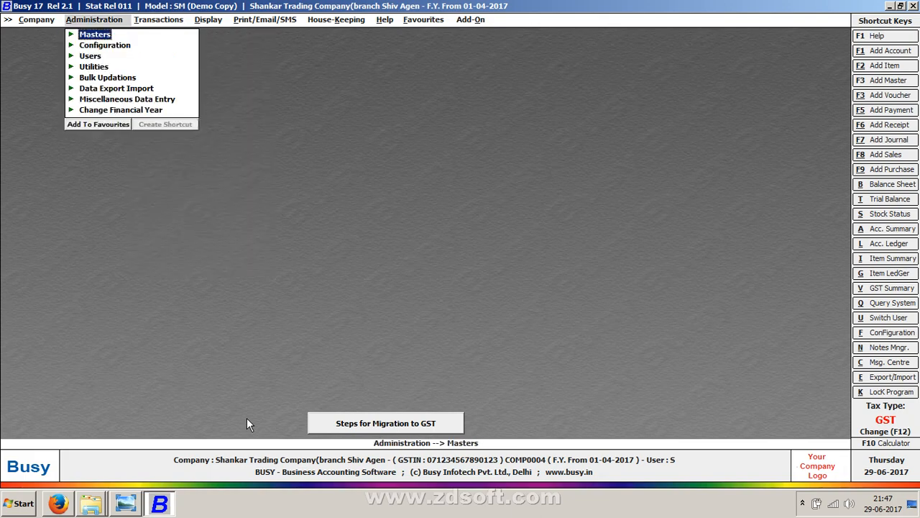
key(Return)
key(Down)
key(Up)
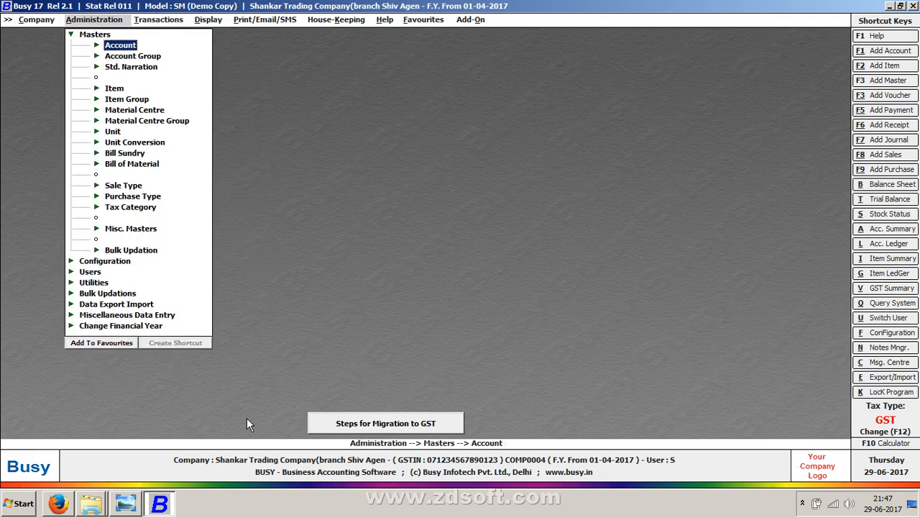
key(Return)
key(Down)
key(Return)
text(A)
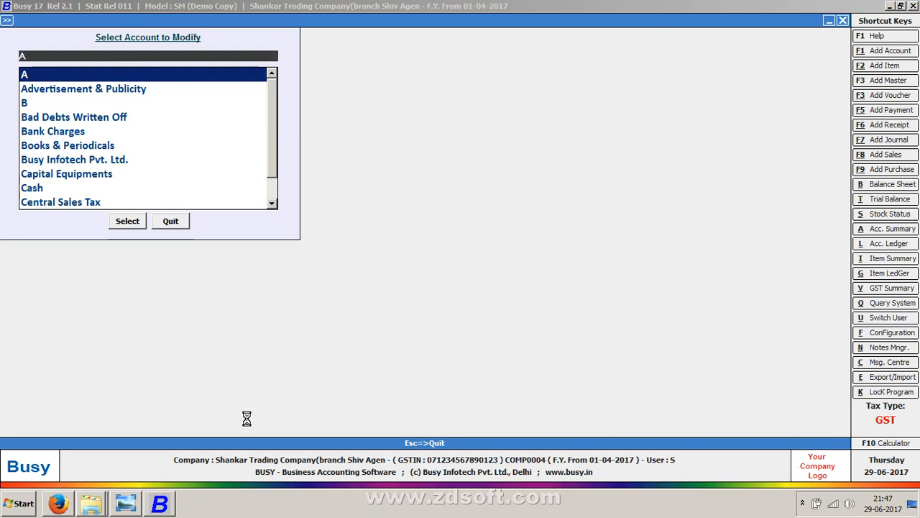
key(Return)
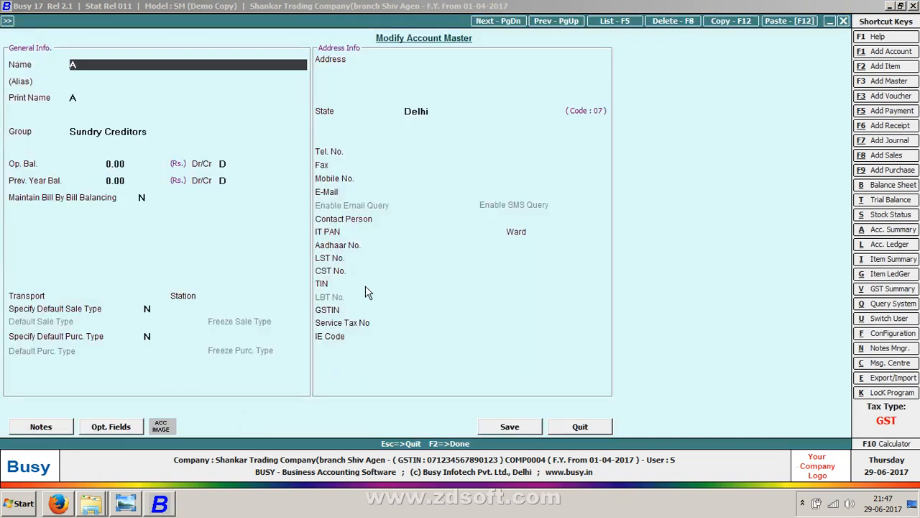
click(430, 288)
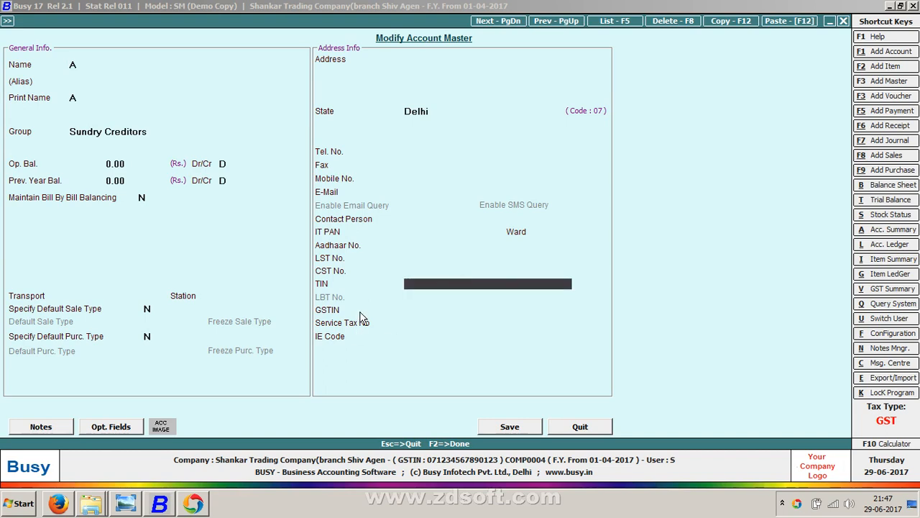
key(Escape)
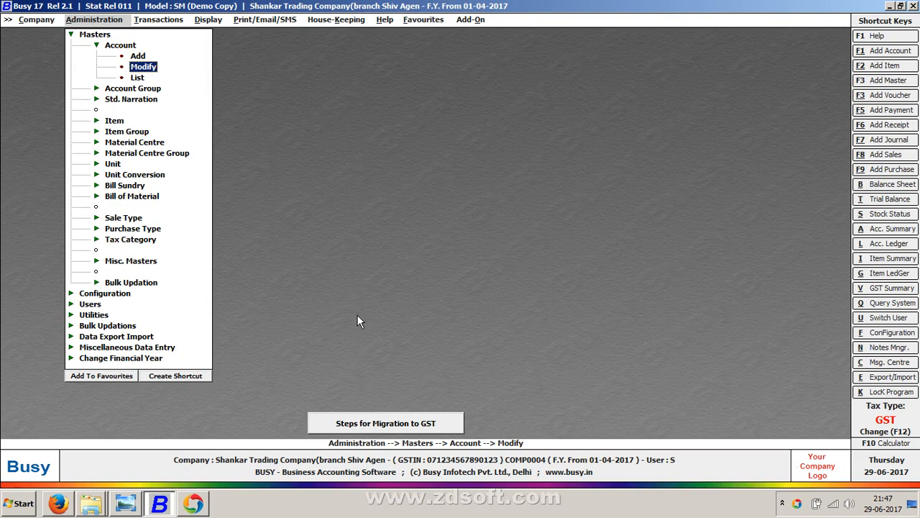
Step: Open the Check/Update Party GSTIN/State utility among the bulk updates of the masters
key(Escape)
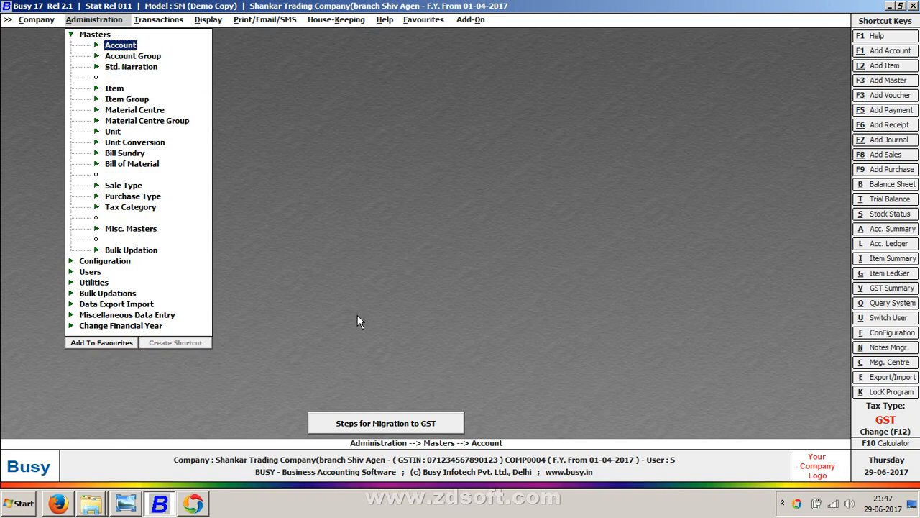
key(Down)
key(Down)
key(Down)
key(Down)
key(Down)
key(Down)
key(Down)
key(Down)
key(Down)
key(Down)
key(Down)
key(Down)
key(Down)
key(Down)
key(Down)
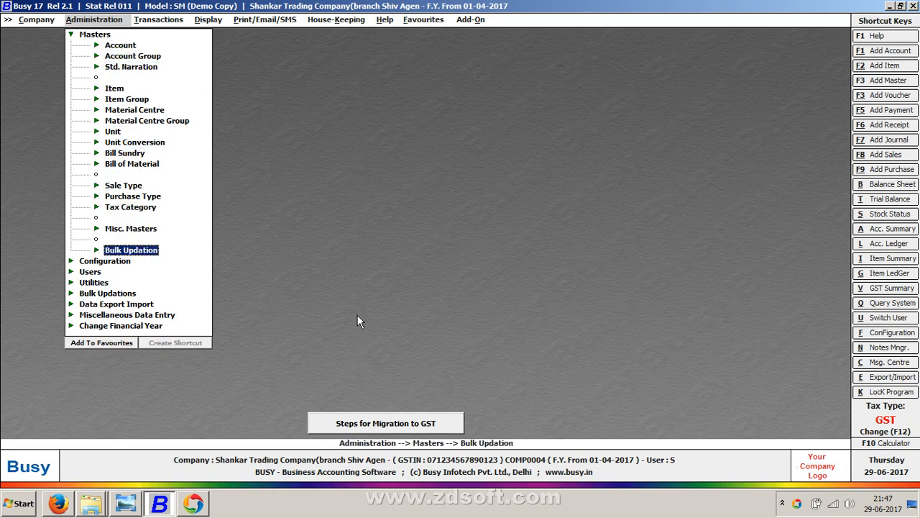
key(Return)
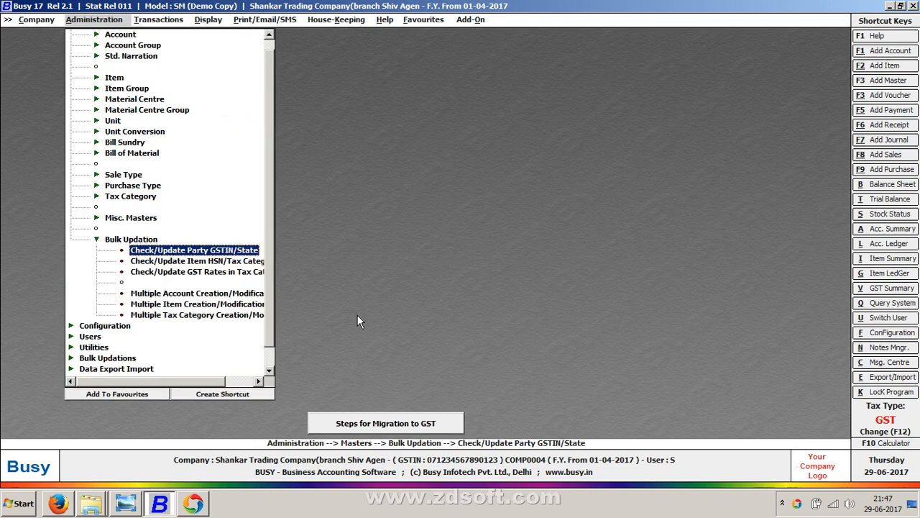
key(Return)
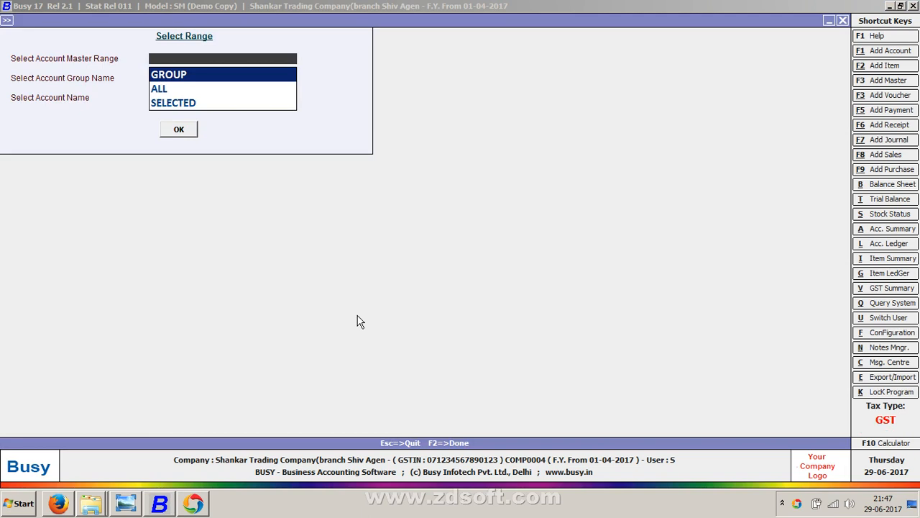
Step: Load the Sundry Creditors account group and examine the GST No. and State cells of its parties
key(Down)
key(Up)
key(Return)
text(S)
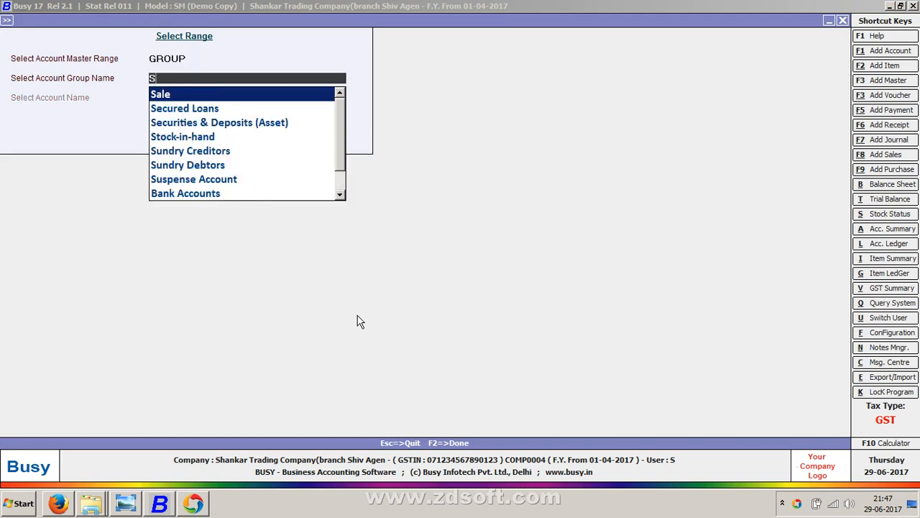
text(un)
key(Return)
key(Return)
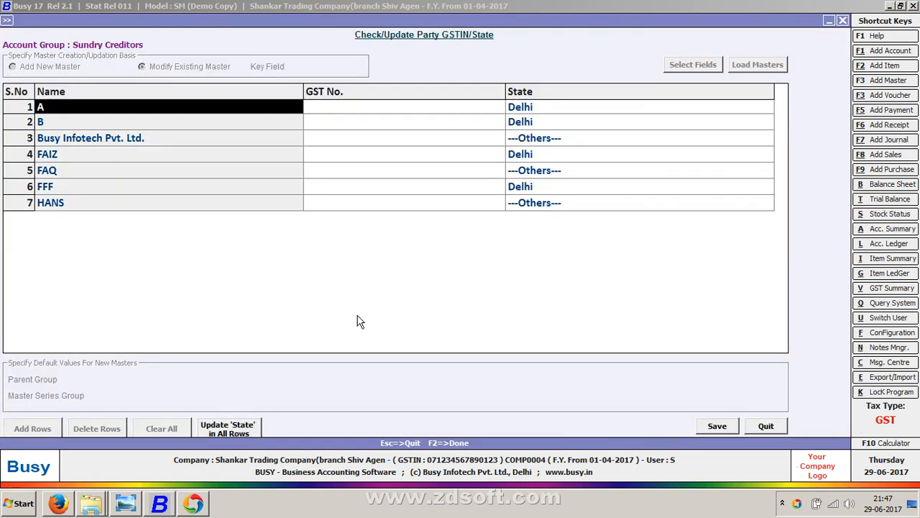
key(Return)
key(Return)
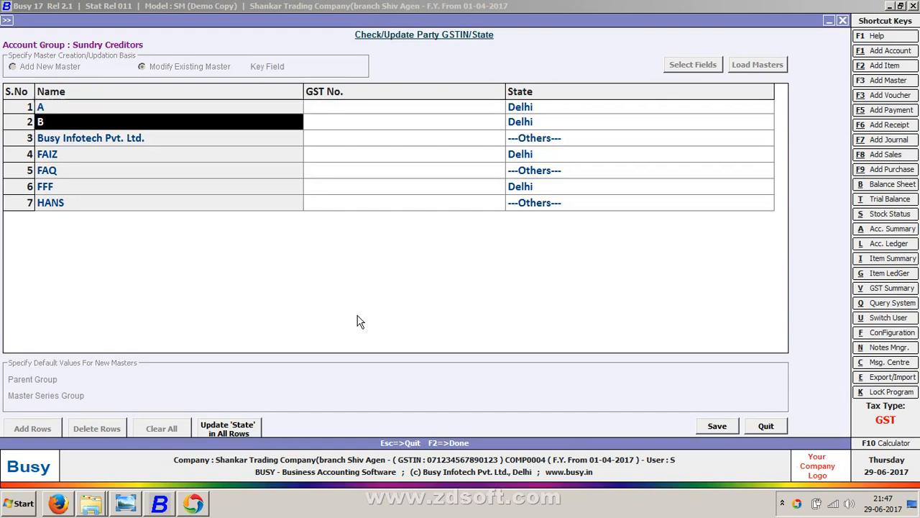
key(Return)
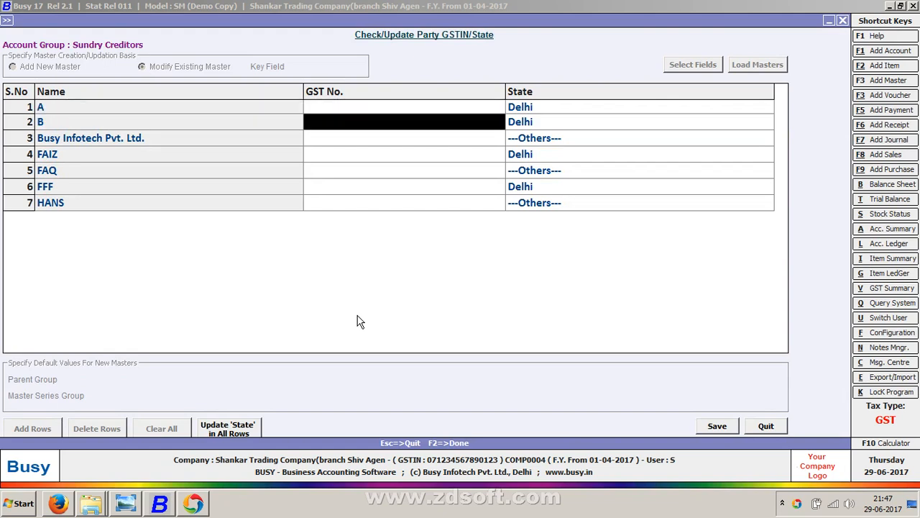
key(Down)
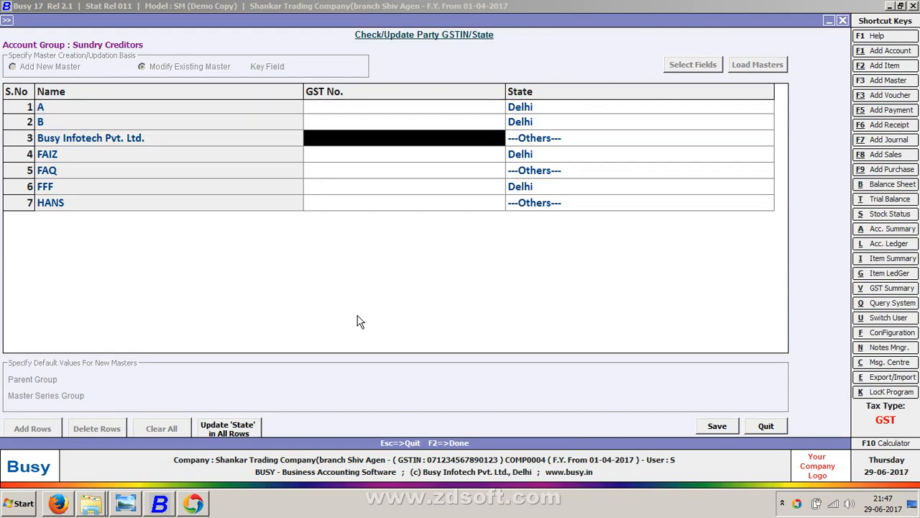
Step: Try to update the state to Delhi for all Sundry Creditors accounts, and leave the bulk update
click(227, 428)
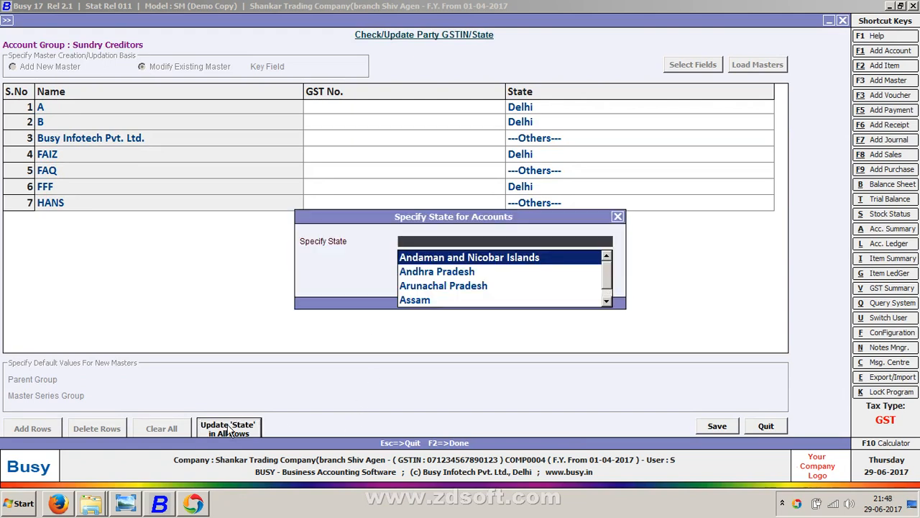
text(D)
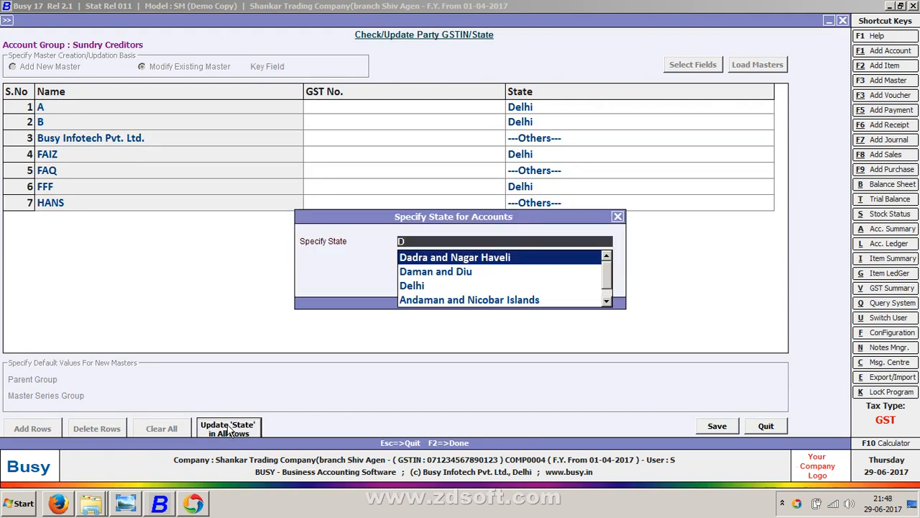
text(e)
key(Return)
key(Return)
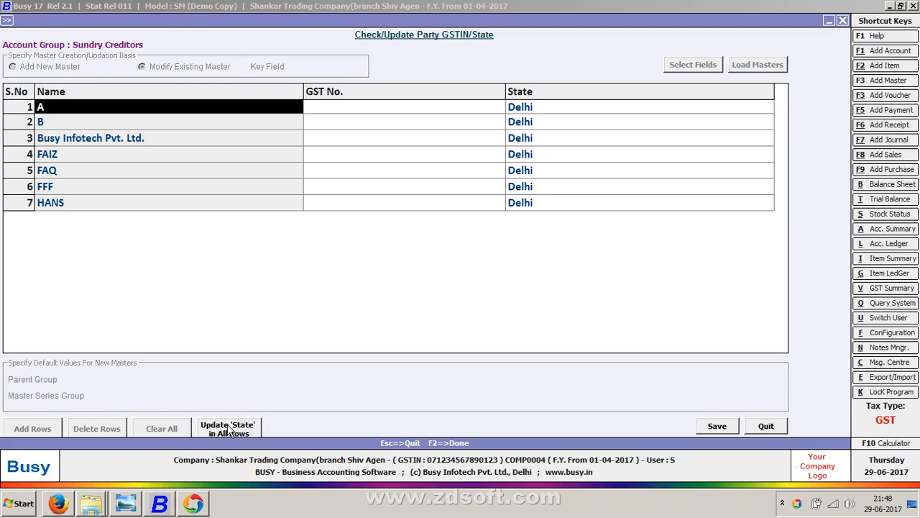
click(713, 428)
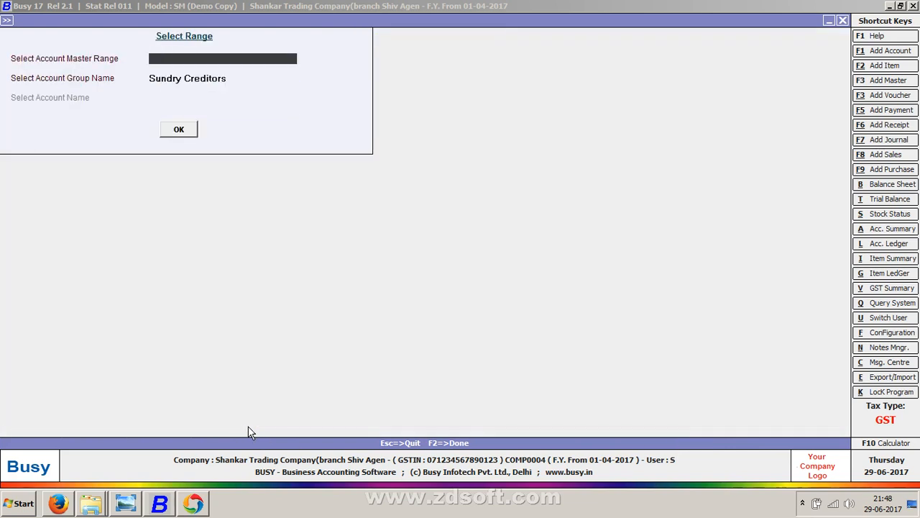
key(Escape)
key(Escape)
Step: Open account A for modification, check its state and GSTIN details, and close the account master
key(Return)
key(Return)
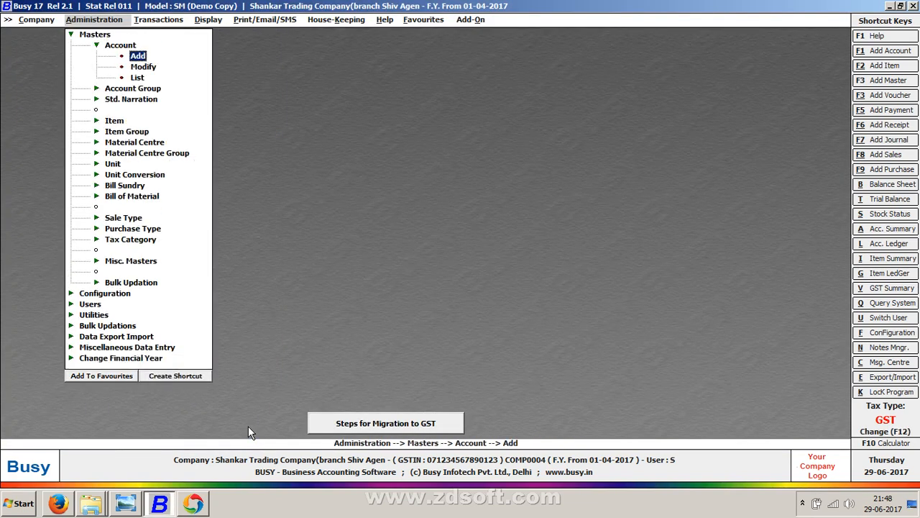
key(Down)
key(Return)
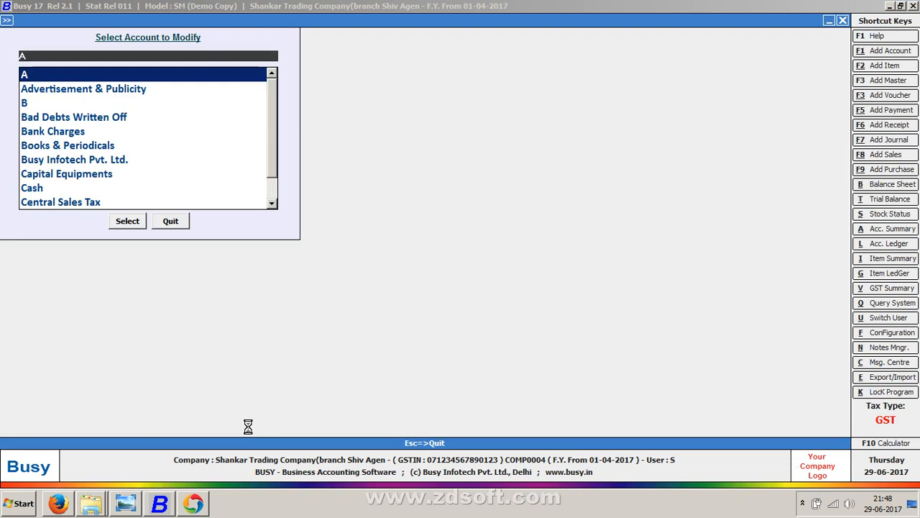
key(Return)
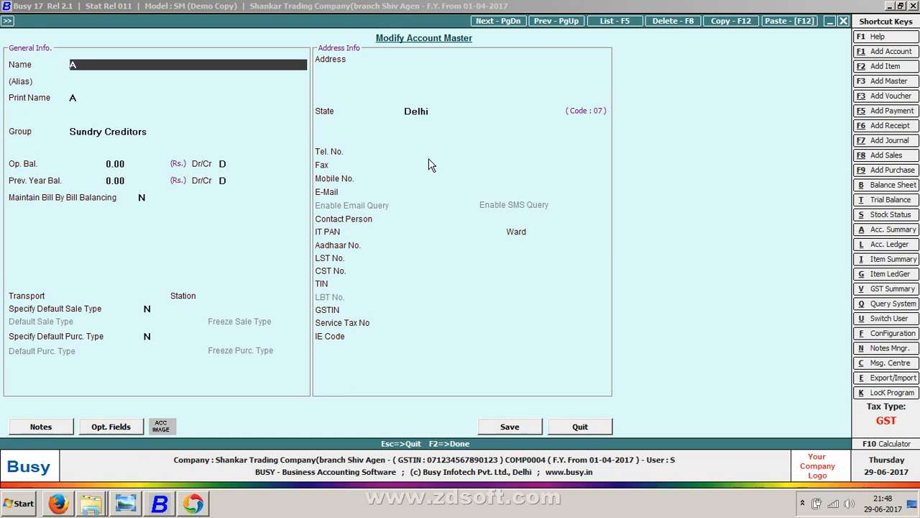
key(Escape)
key(Escape)
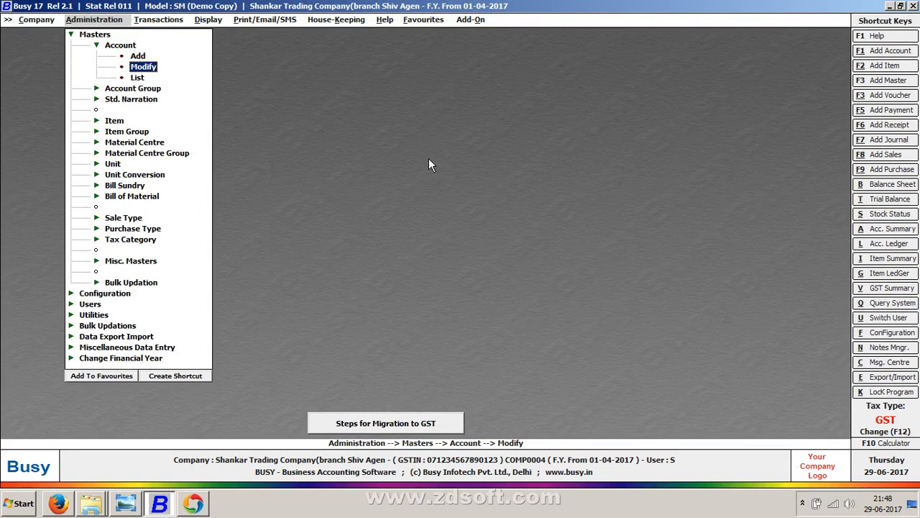
Step: Reopen the bulk Check/Update Party GSTIN/State utility and choose GROUP as the account master range
key(Down)
key(Down)
key(Down)
key(Down)
key(Down)
key(Down)
key(Down)
key(Down)
key(Down)
key(Down)
key(Down)
key(Down)
key(Down)
key(Down)
key(Down)
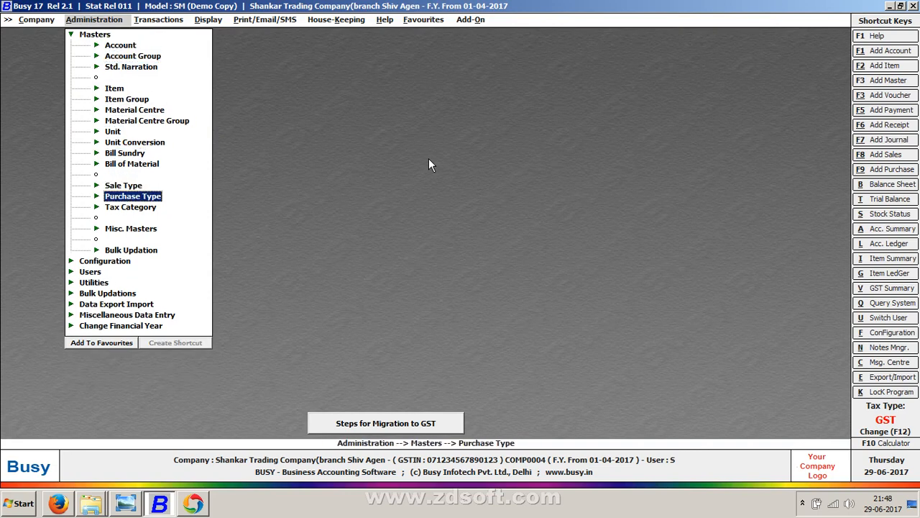
key(Return)
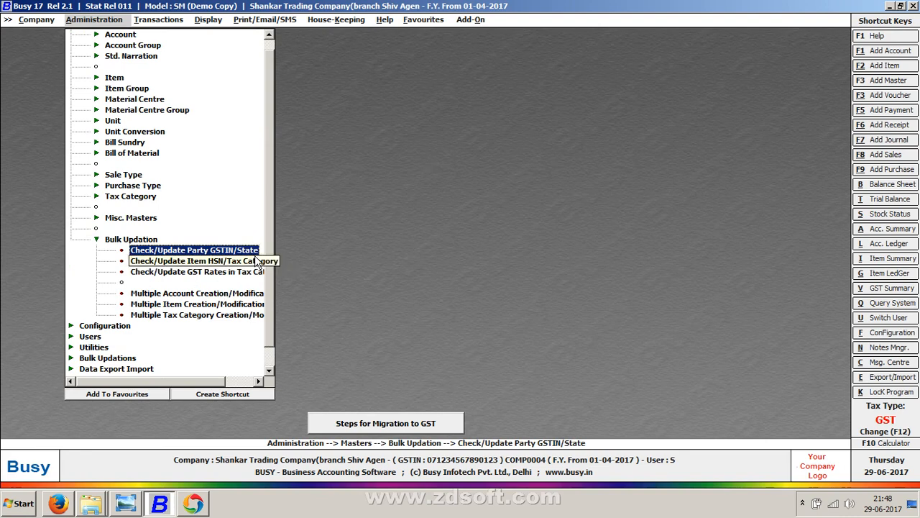
key(Return)
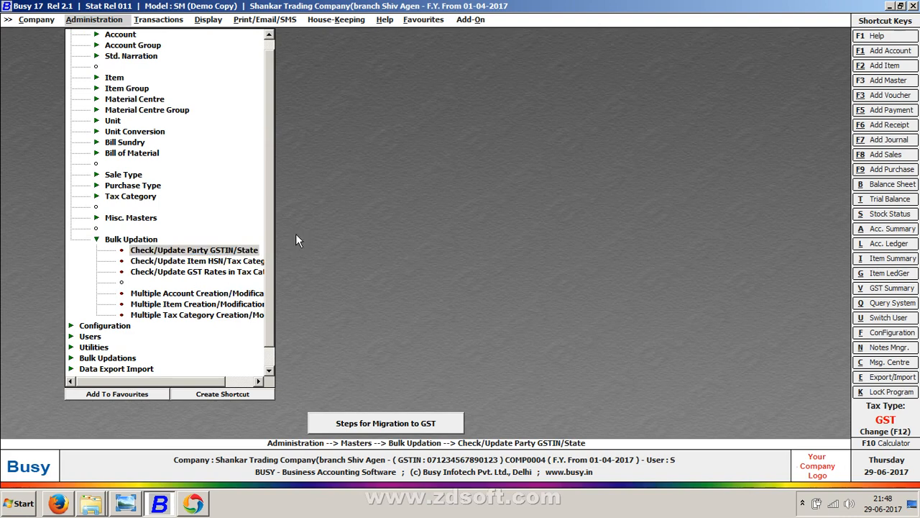
key(Return)
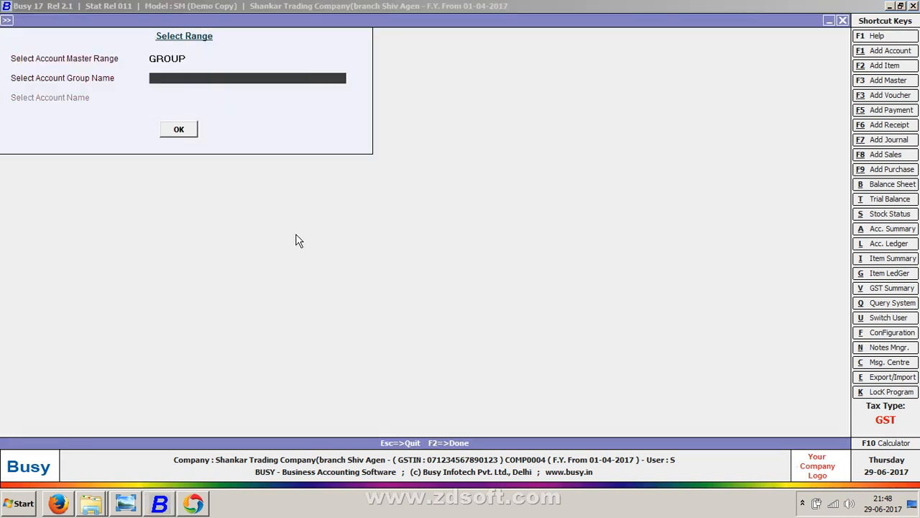
Step: Load the Sundry Debtors group, review its parties' GST No. and State, and return to the range selection
text(sun)
key(Down)
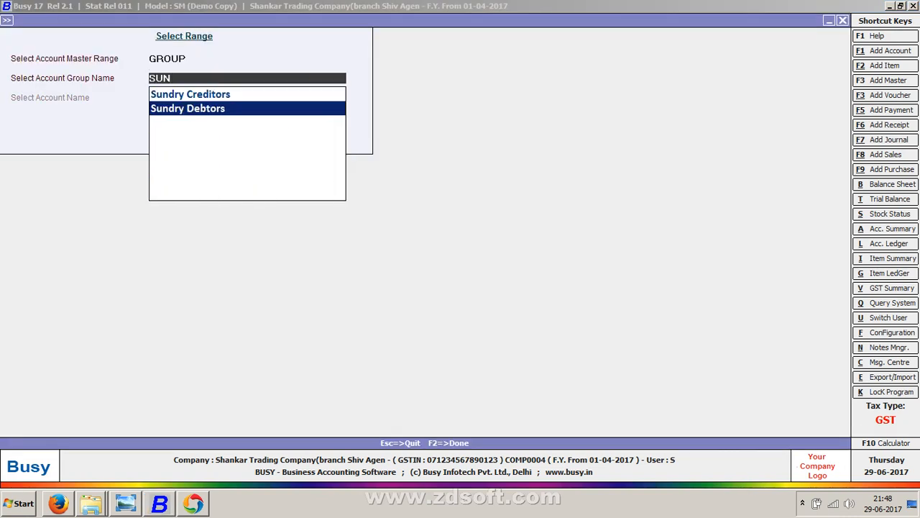
key(Return)
key(Return)
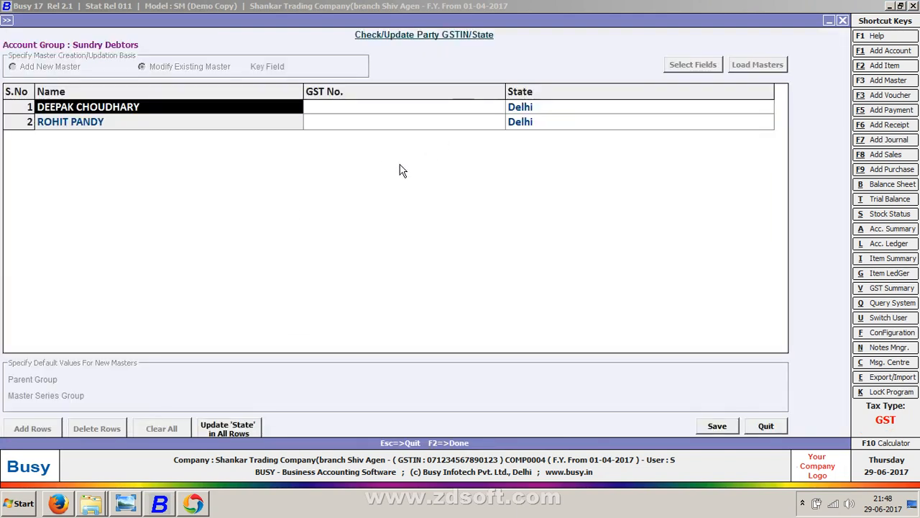
key(Escape)
key(Return)
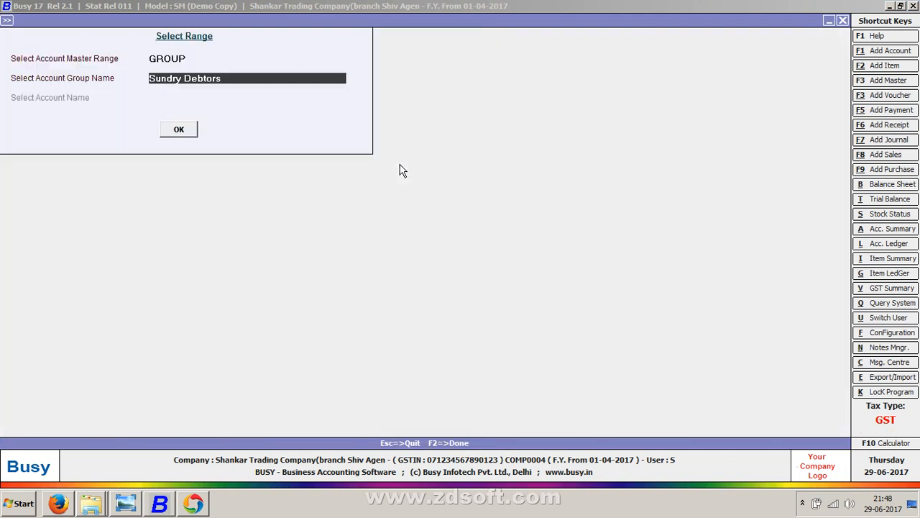
key(Return)
key(Return)
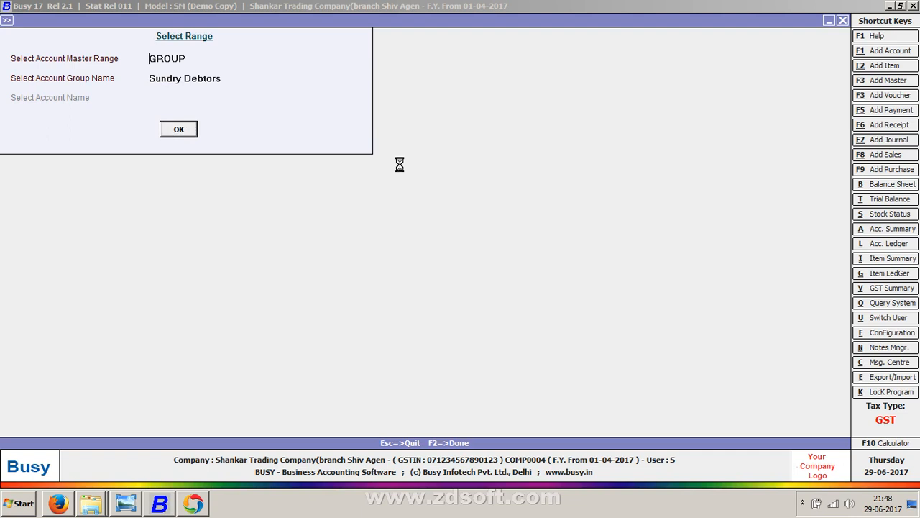
key(Escape)
Step: Load the Sundry Creditors group again for the GSTIN/State check
key(Return)
text(su)
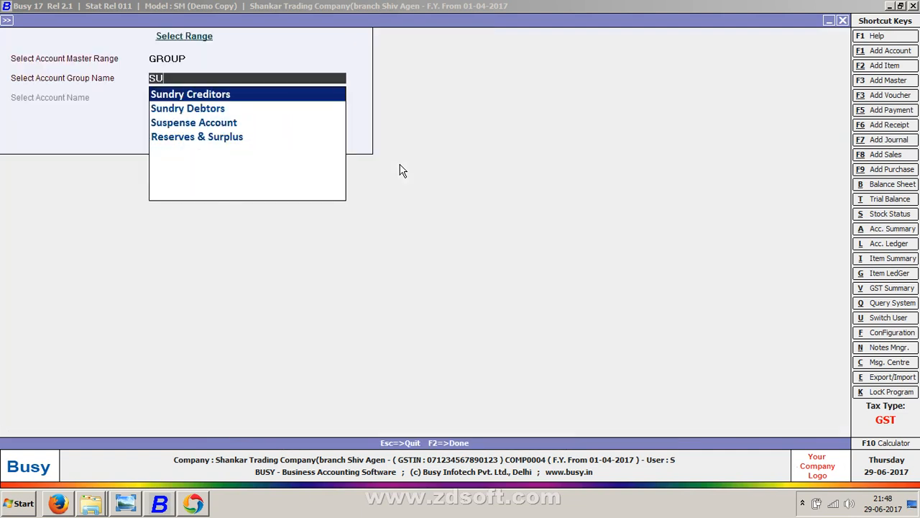
key(Return)
key(Return)
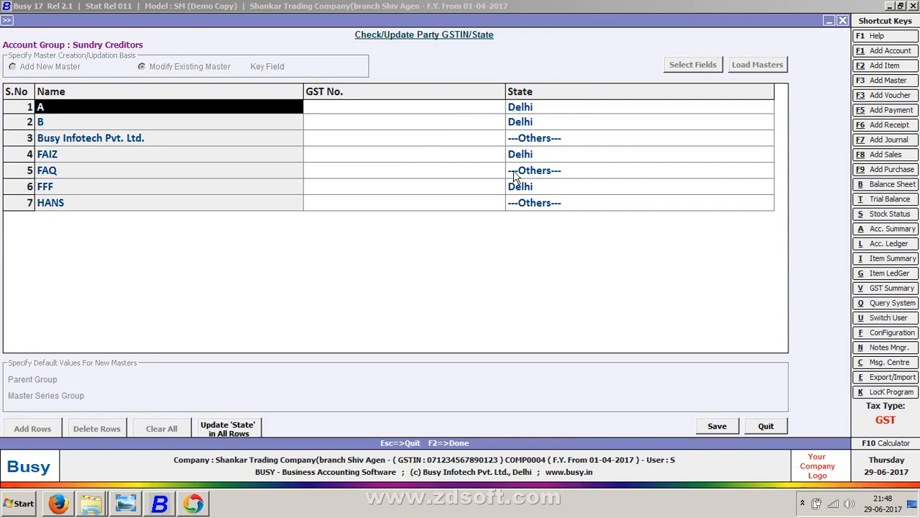
Step: Try the all-rows state update with Delhi on the Sundry Creditors, and quit the utility without saving
click(251, 435)
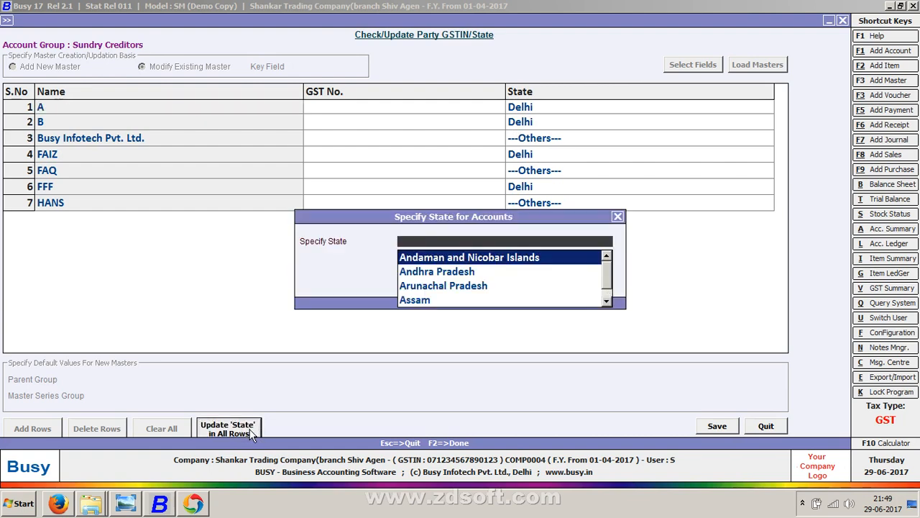
text(DE)
key(Return)
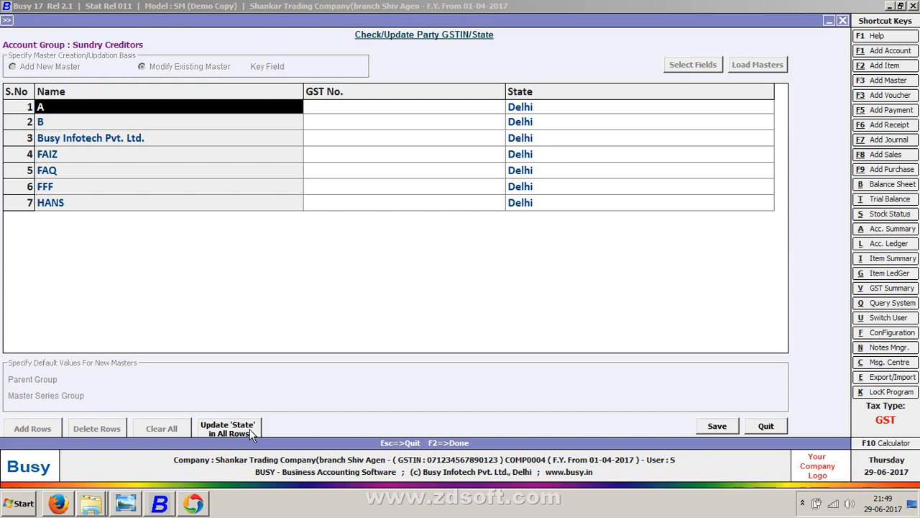
key(Escape)
key(Escape)
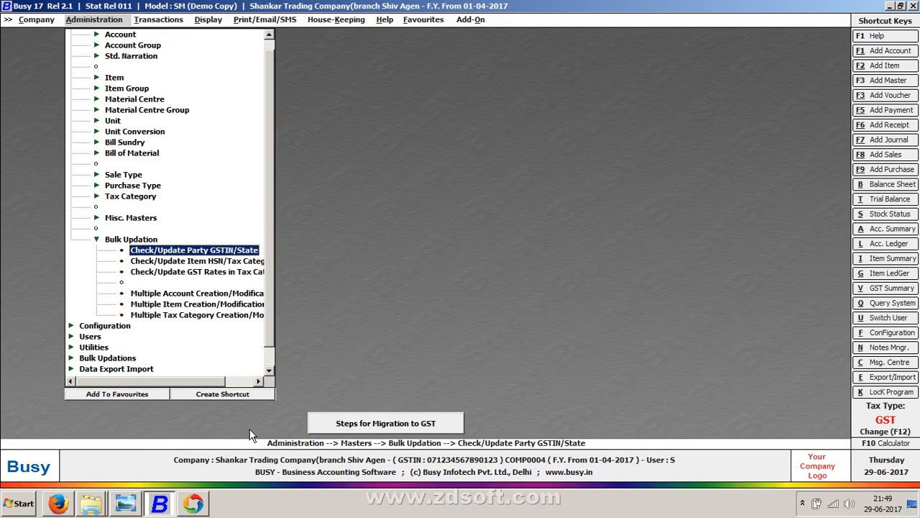
Step: Open Multiple Account Creation/Modification from the bulk updates of the masters
key(Down)
key(Down)
key(Down)
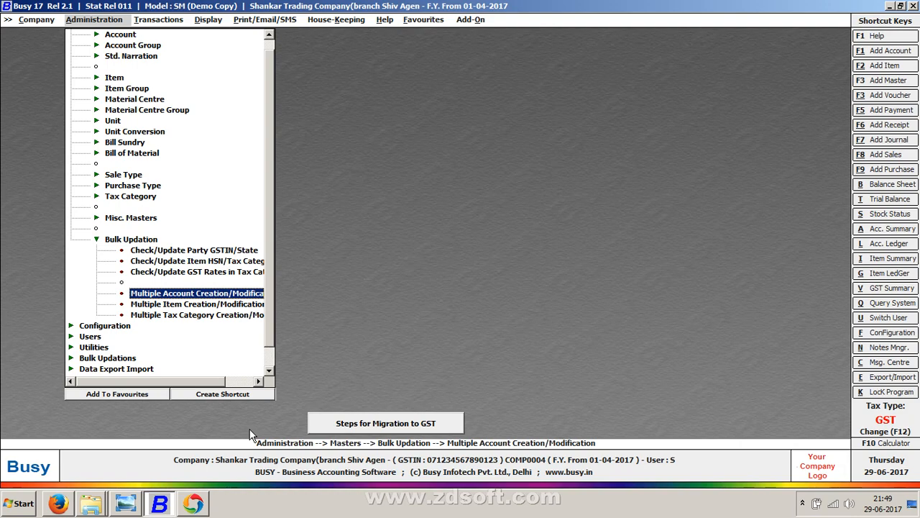
key(Return)
key(Return)
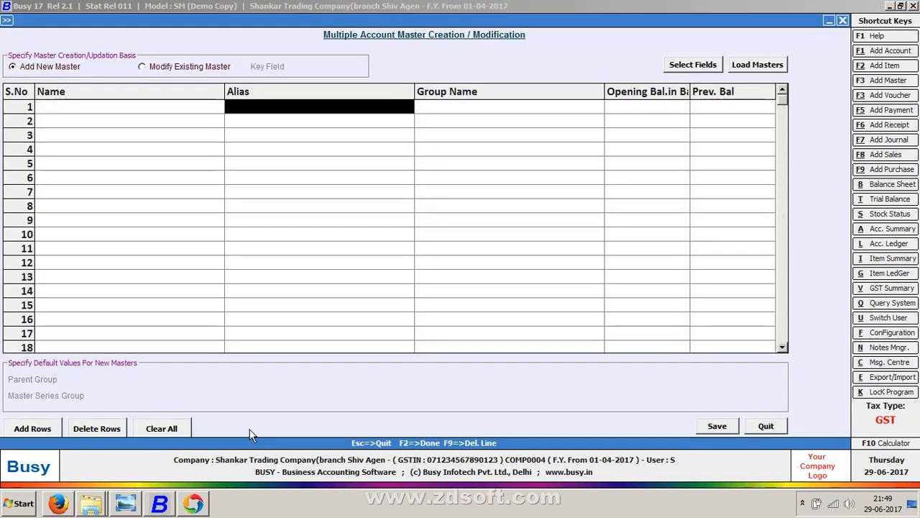
Step: Load both Sundry Debtors accounts into the multiple account grid, and leave the grid without saving
click(766, 70)
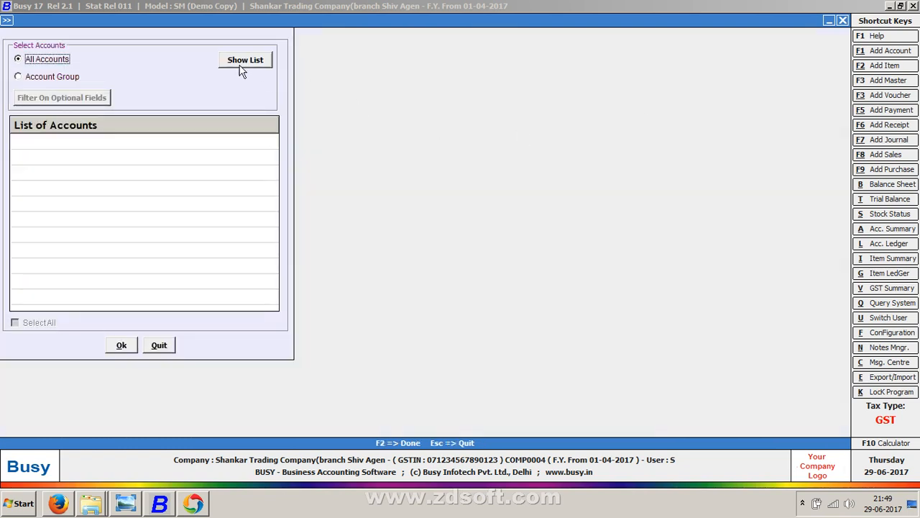
click(245, 60)
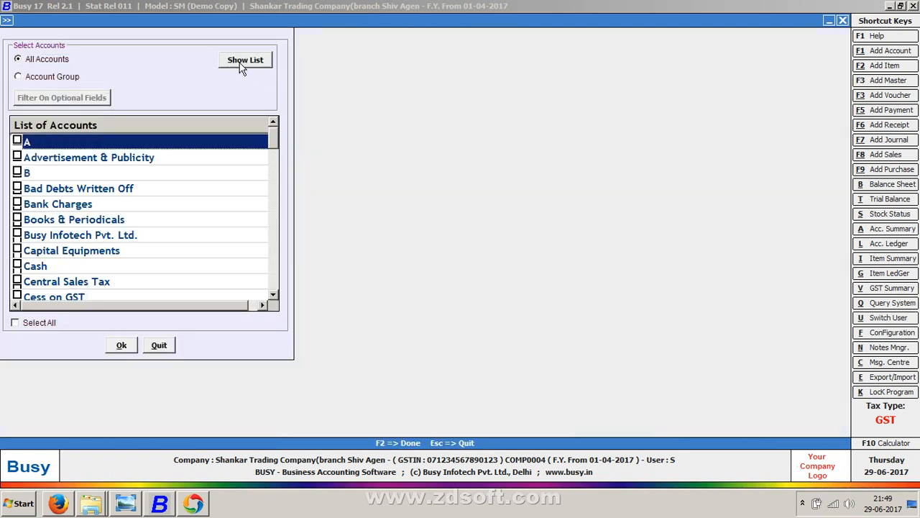
click(68, 77)
text(SUN)
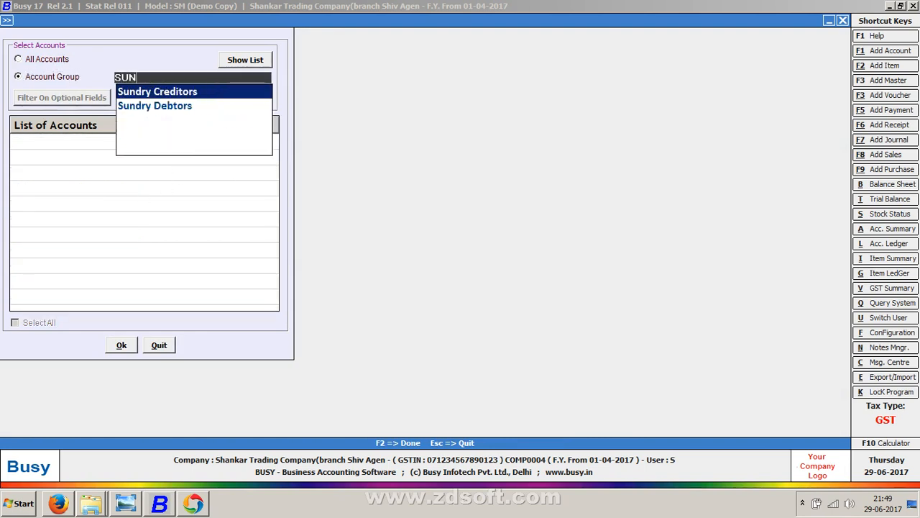
key(Down)
key(Return)
key(Return)
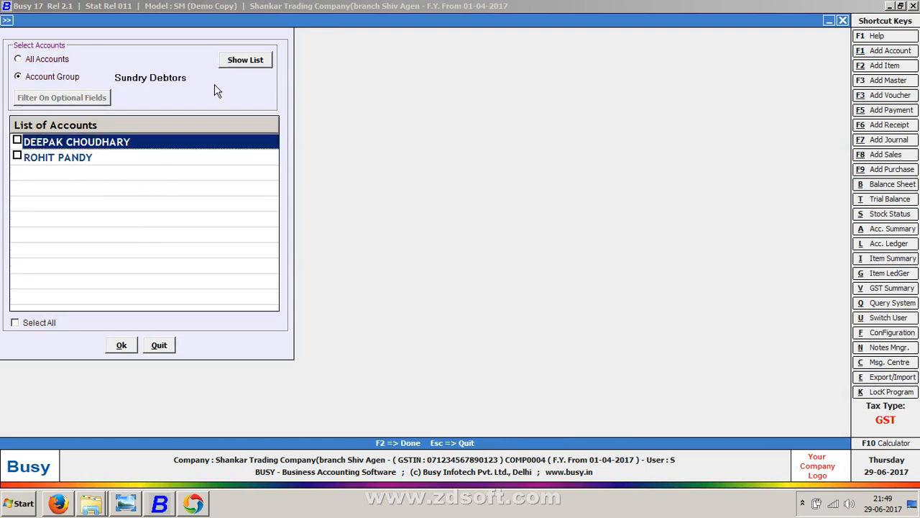
click(17, 140)
click(17, 157)
click(118, 344)
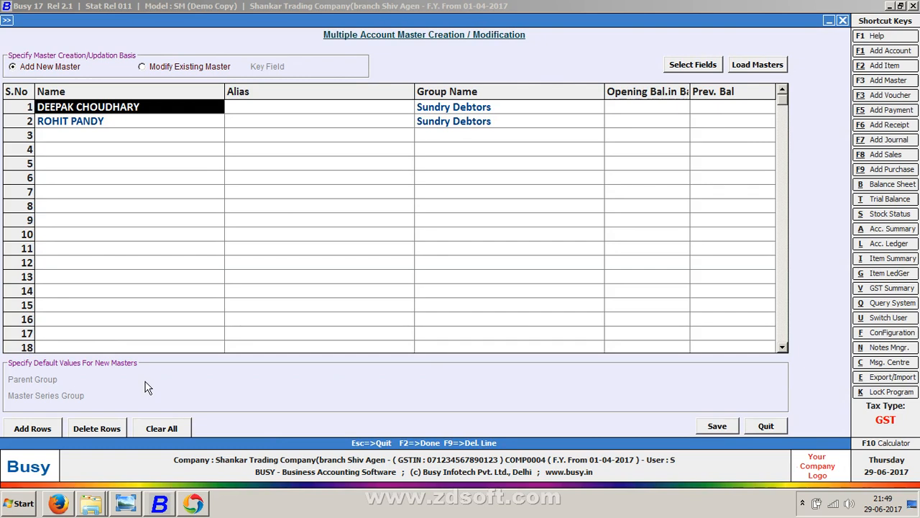
key(Escape)
Step: Open Check/Update GST Rates in Tax Categories, review the listed categories and their GST rates, and close it
key(Up)
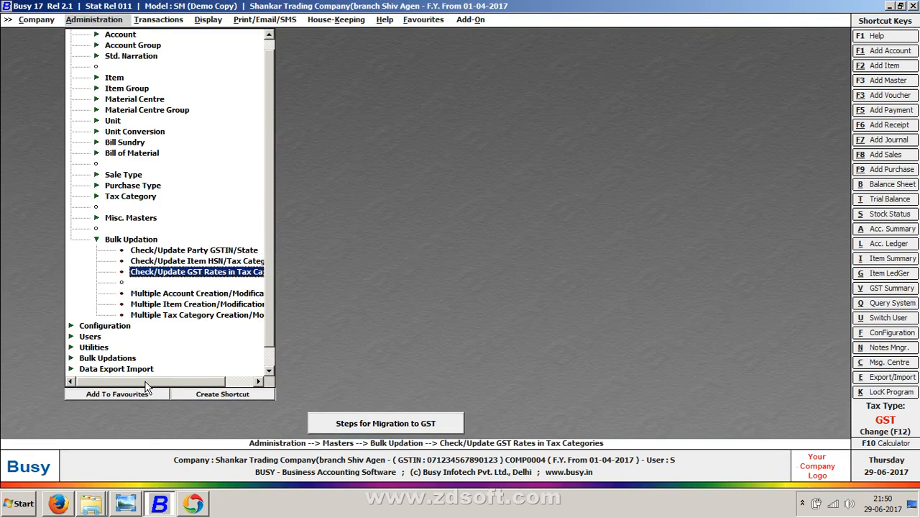
key(Return)
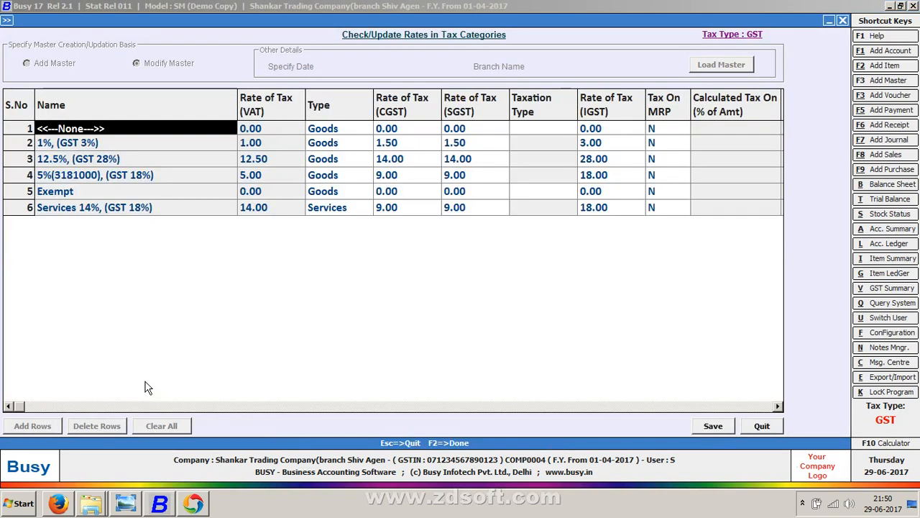
key(Escape)
key(Return)
Step: Open Check/Update Item HSN/Tax Category, view its item range selection, and return to the bulk updates
key(Up)
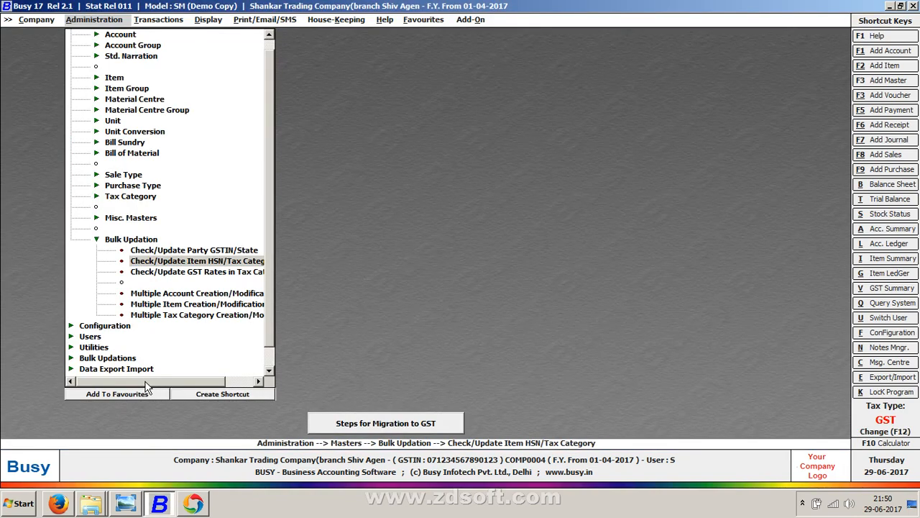
key(Return)
key(Return)
key(Return)
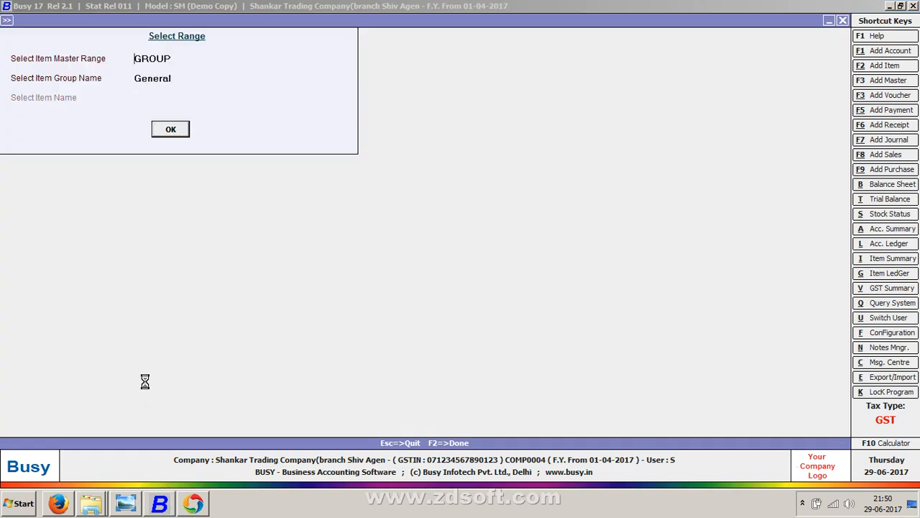
key(Escape)
key(Escape)
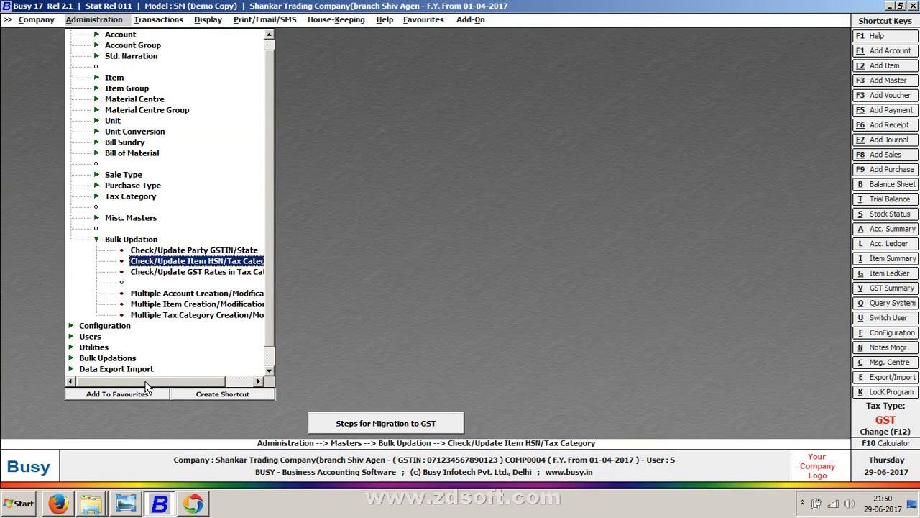
Step: Reopen Multiple Account Creation/Modification and open the account selection for loading existing masters
key(Down)
key(Down)
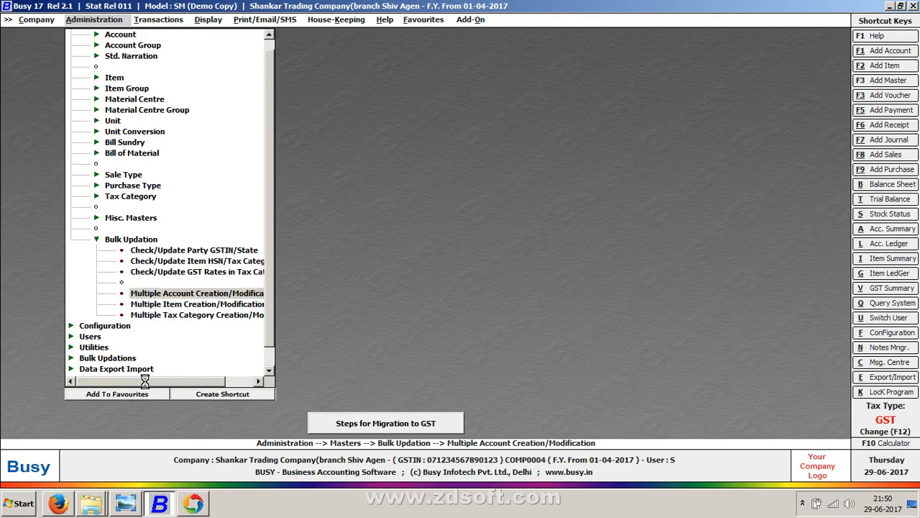
key(Return)
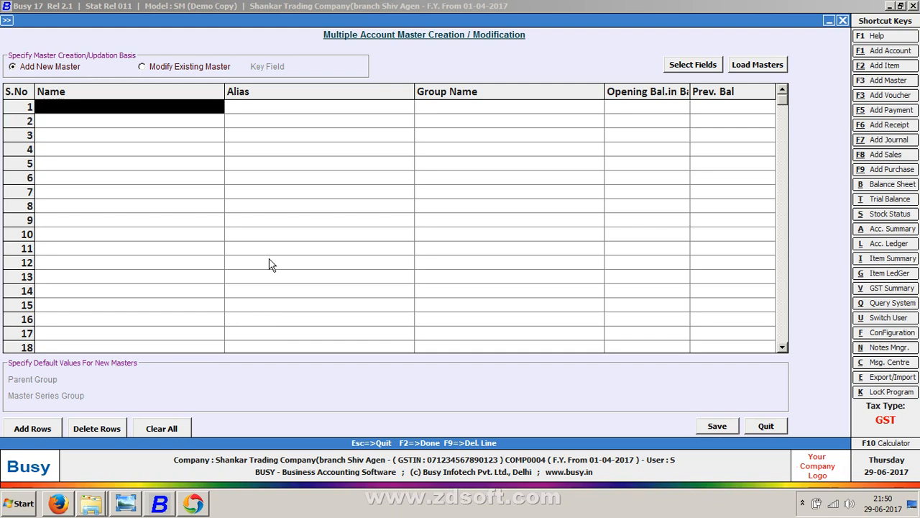
click(739, 67)
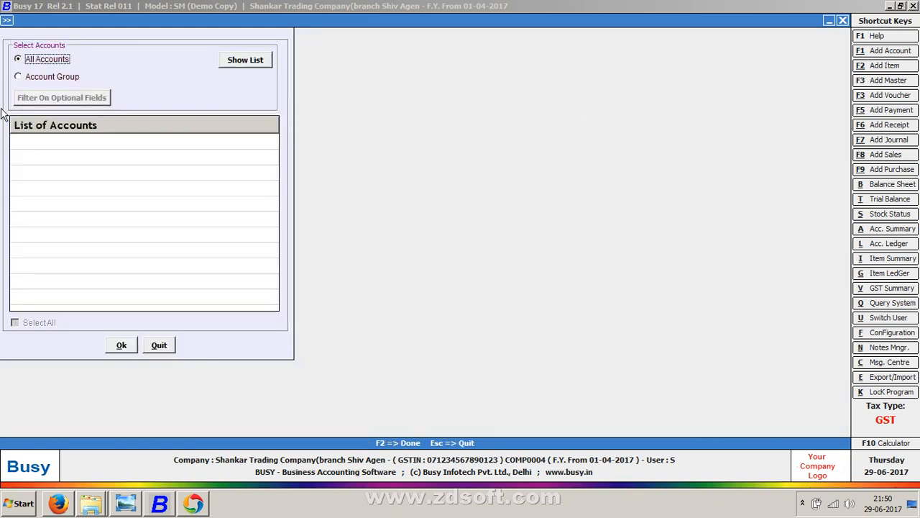
Step: Try to load masters from the list of all accounts without selecting any account
click(243, 59)
click(118, 346)
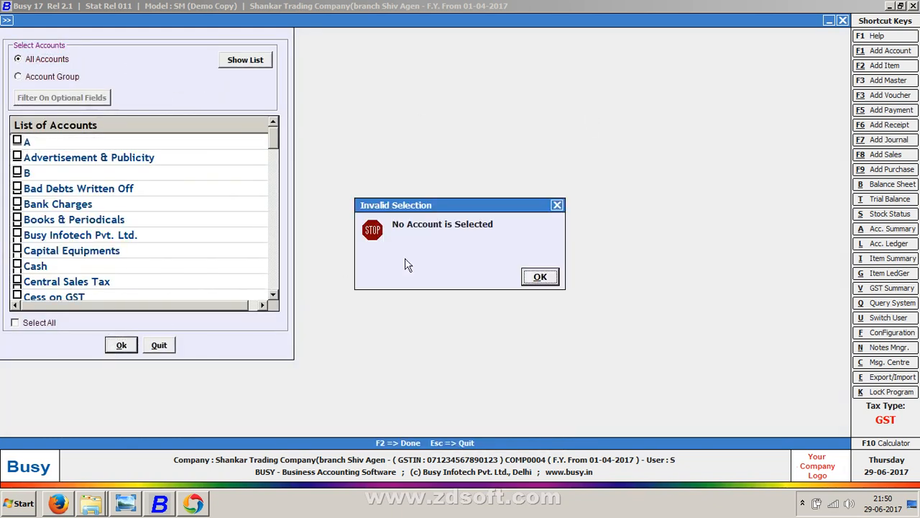
click(530, 276)
Step: List the accounts of the Sundry Debtors group and load both of them into the multiple account grid
click(55, 77)
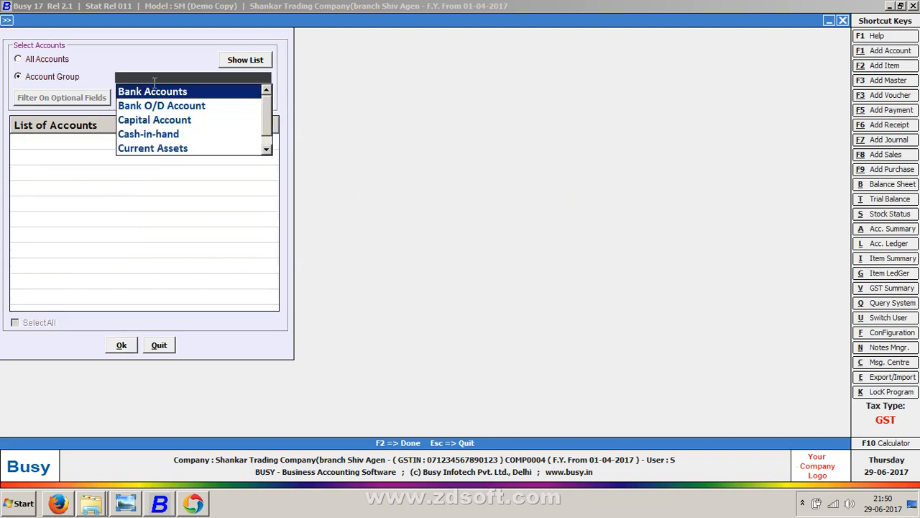
text(SUN)
key(Down)
key(Return)
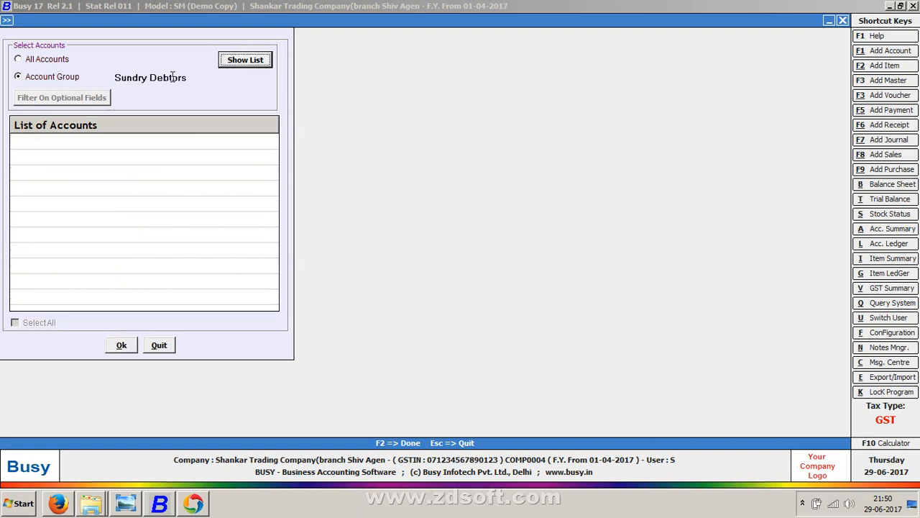
key(Return)
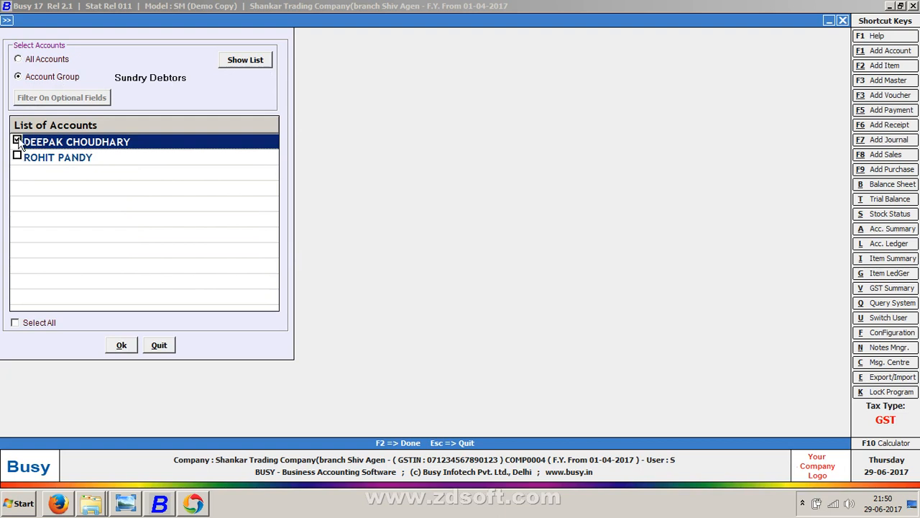
click(17, 155)
click(122, 345)
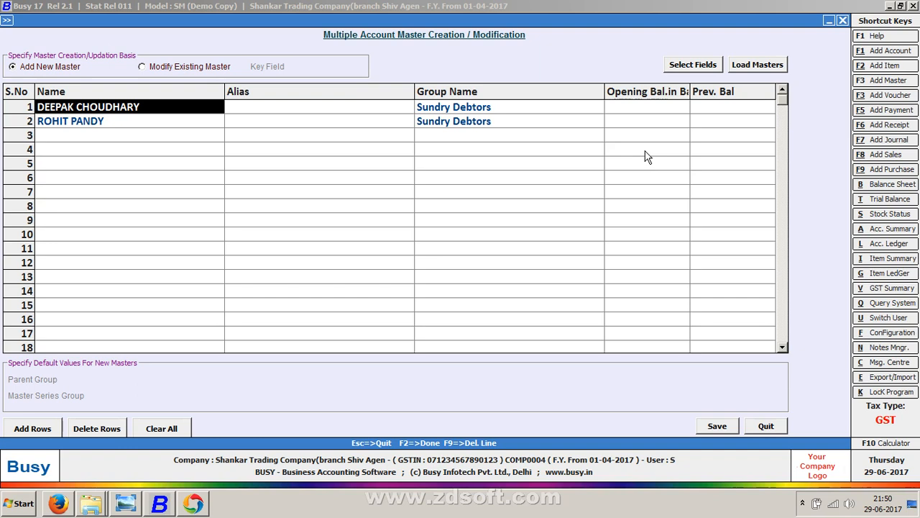
Step: Open the grid's field selection and add ACC_EMAIL to the selected fields
click(671, 66)
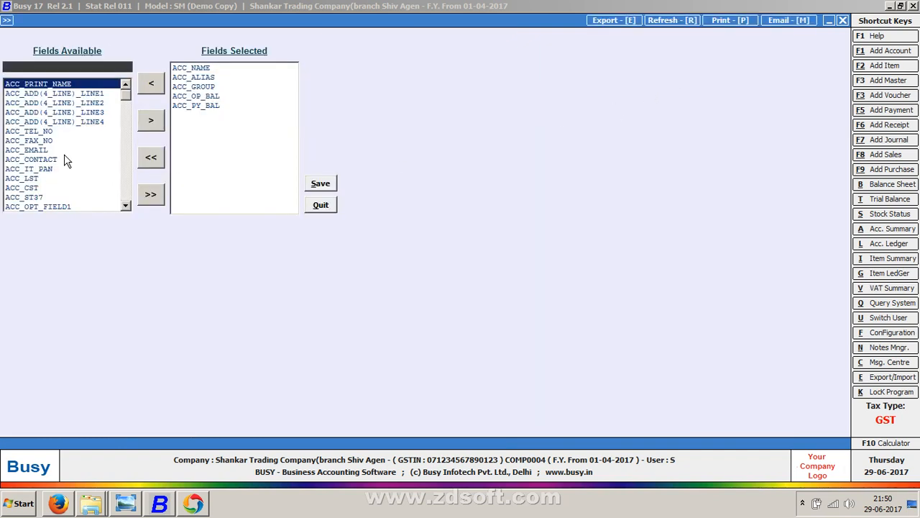
click(41, 151)
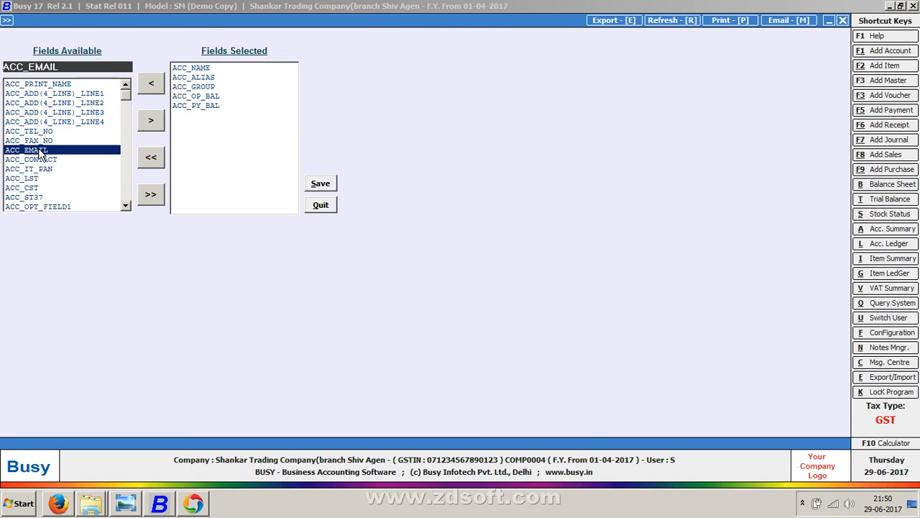
click(151, 122)
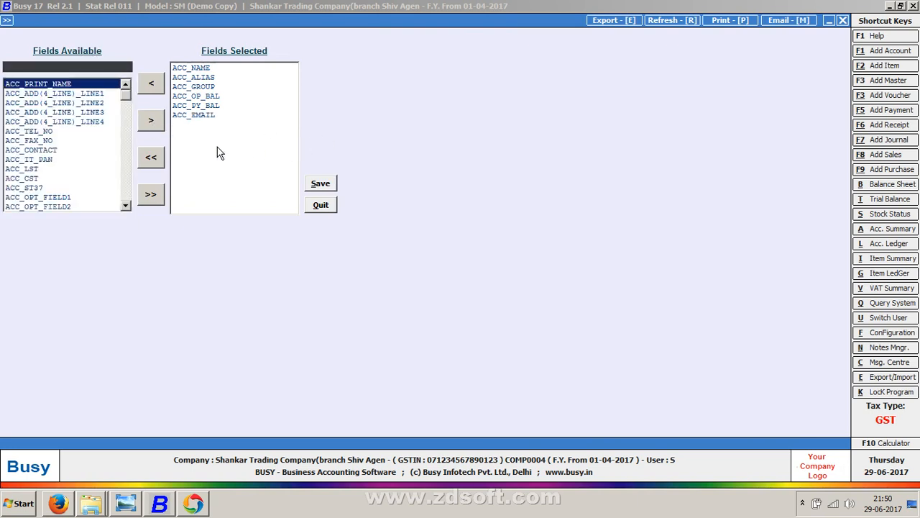
Step: Find GST_NO among the available fields, add it to the selected fields and save the field selection
mouse_move(126, 94)
mouse_down()
mouse_move(126, 204)
mouse_move(122, 111)
mouse_move(110, 100)
mouse_up()
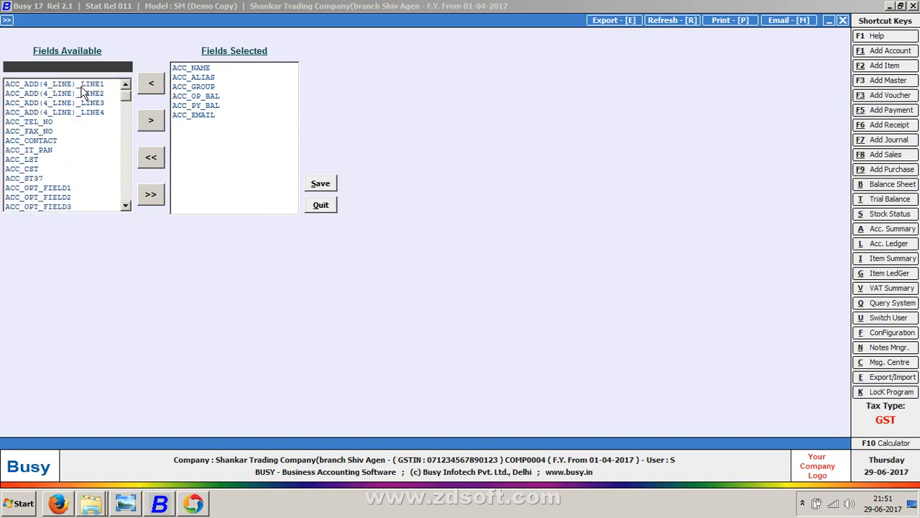
click(81, 87)
key(Down)
key(Down)
key(Down)
key(Down)
key(Down)
key(Down)
key(Down)
key(Down)
key(Down)
key(Down)
key(Down)
key(Down)
key(Down)
key(Down)
key(Down)
key(Down)
key(Down)
key(Down)
key(Down)
key(Down)
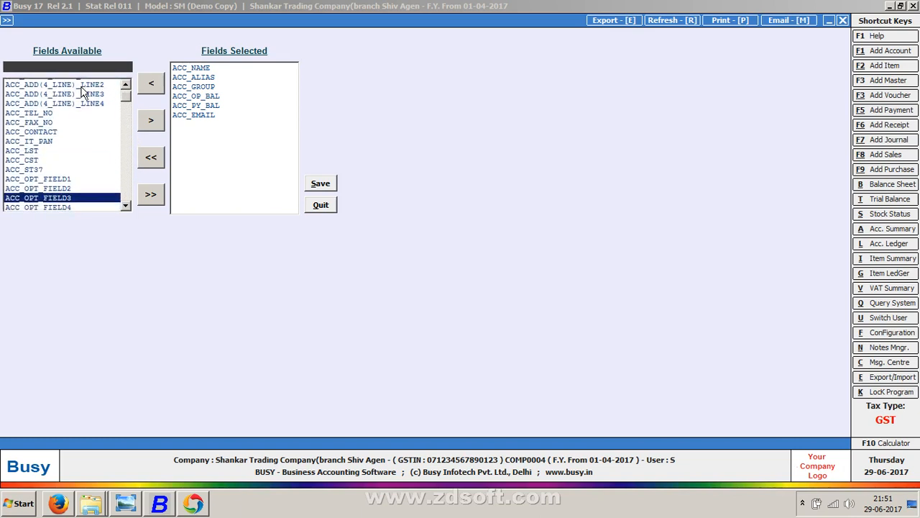
key(Down)
key(Down)
key(Down)
key(Down)
key(Down)
key(Down)
key(Down)
key(Down)
key(Down)
key(Down)
key(Down)
key(Down)
key(Down)
key(Down)
key(Down)
key(Down)
key(Down)
key(Down)
key(Down)
key(Down)
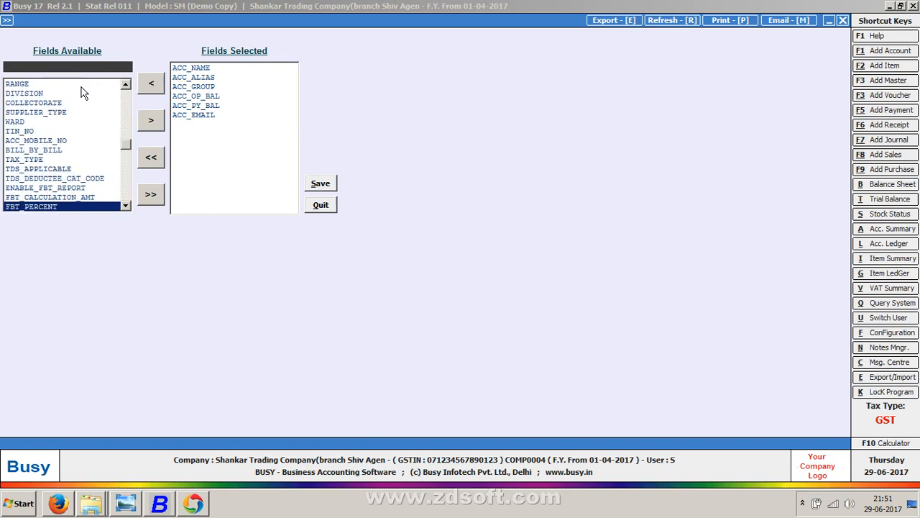
key(Up)
key(Up)
key(Up)
key(Up)
key(Up)
key(Up)
key(Up)
key(Up)
key(Up)
key(Up)
key(Up)
key(Up)
key(Up)
key(Up)
key(Up)
key(Up)
key(Up)
key(Up)
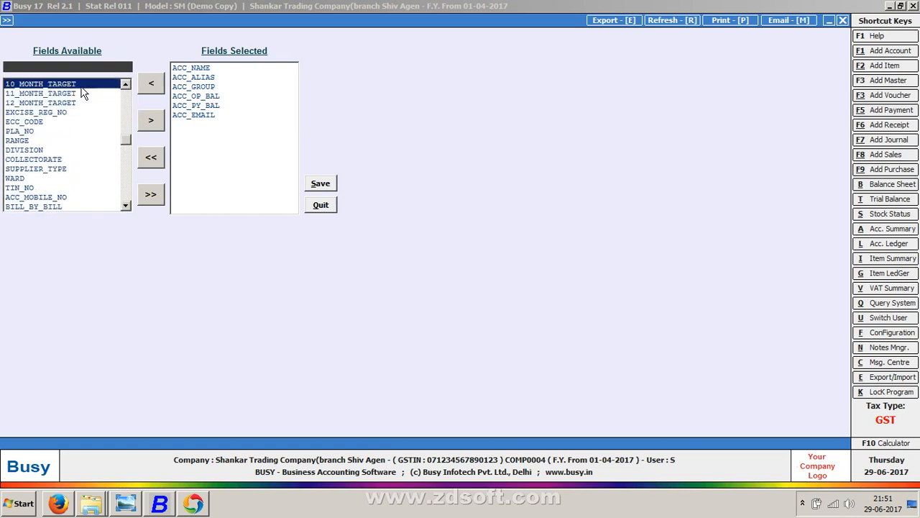
key(Down)
key(Down)
key(Down)
key(Down)
key(Down)
key(Down)
key(Down)
key(Down)
key(Down)
key(Down)
key(Down)
key(Down)
key(Down)
key(Down)
key(Down)
key(Down)
key(Down)
key(Down)
key(Down)
key(Down)
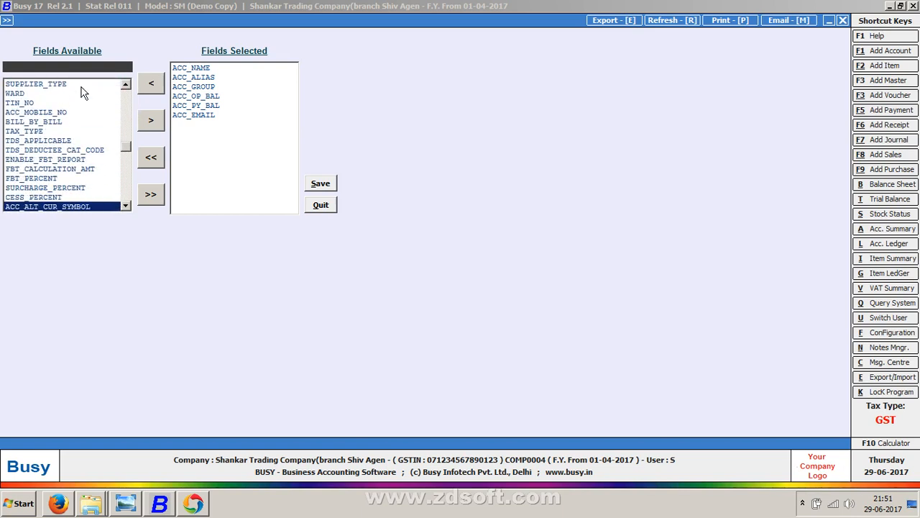
key(Down)
key(Down)
key(Down)
key(Down)
key(Down)
key(Down)
key(Down)
key(Down)
key(Down)
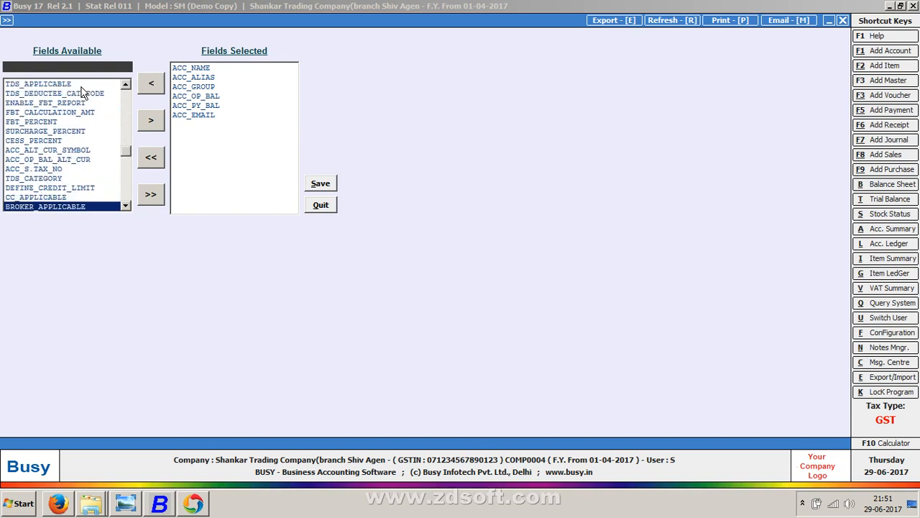
key(Down)
key(Down)
key(Down)
key(Down)
key(Down)
key(Down)
key(Down)
key(Down)
key(Down)
key(Down)
key(Down)
key(Down)
key(Down)
key(Down)
key(Down)
key(Down)
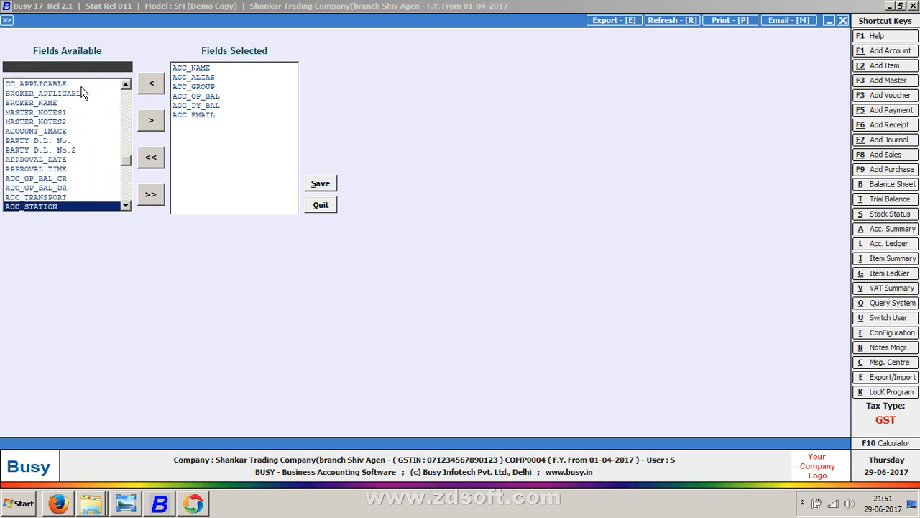
key(Down)
key(Down)
key(Down)
key(Down)
key(Down)
key(Down)
key(Down)
key(Down)
key(Down)
key(Down)
key(Down)
key(Down)
key(Down)
key(Down)
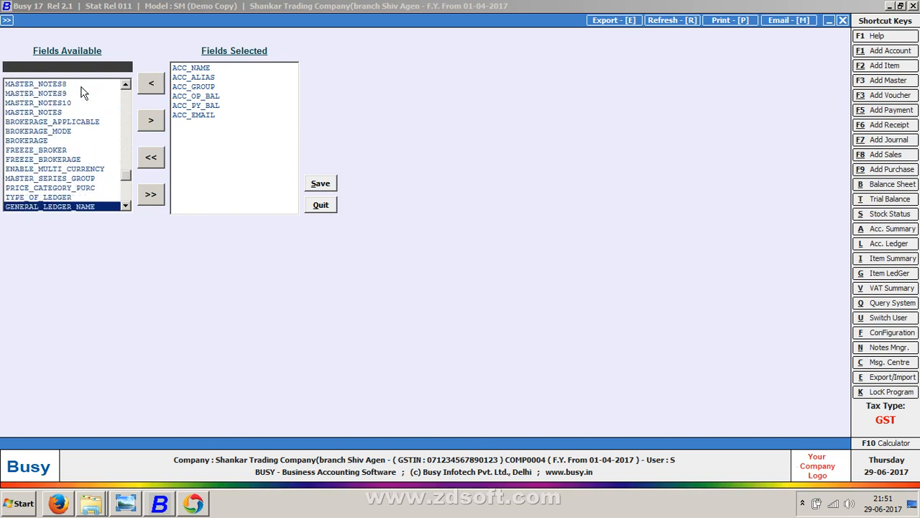
key(Down)
key(Down)
key(Down)
key(Down)
key(Down)
key(Down)
key(Down)
key(Down)
key(Down)
key(Down)
key(Down)
key(Down)
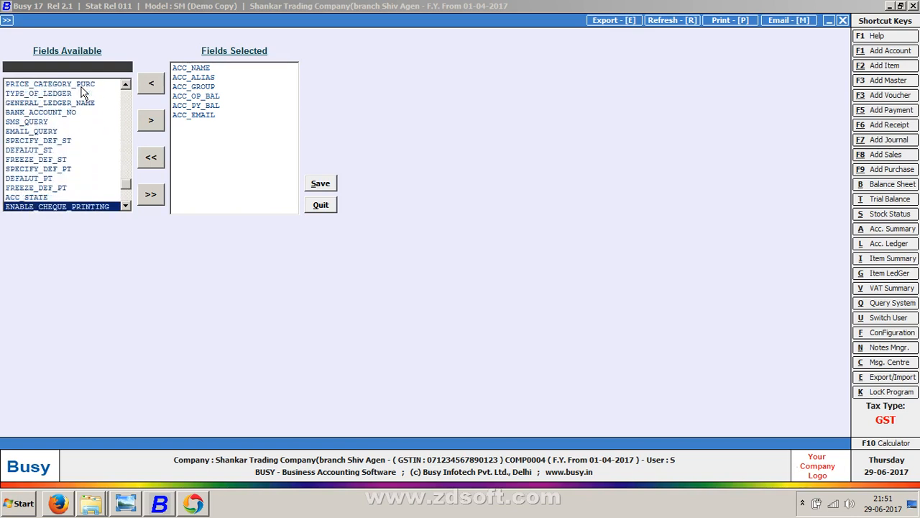
key(Down)
key(Down)
key(Down)
key(Down)
key(Down)
key(Down)
key(Down)
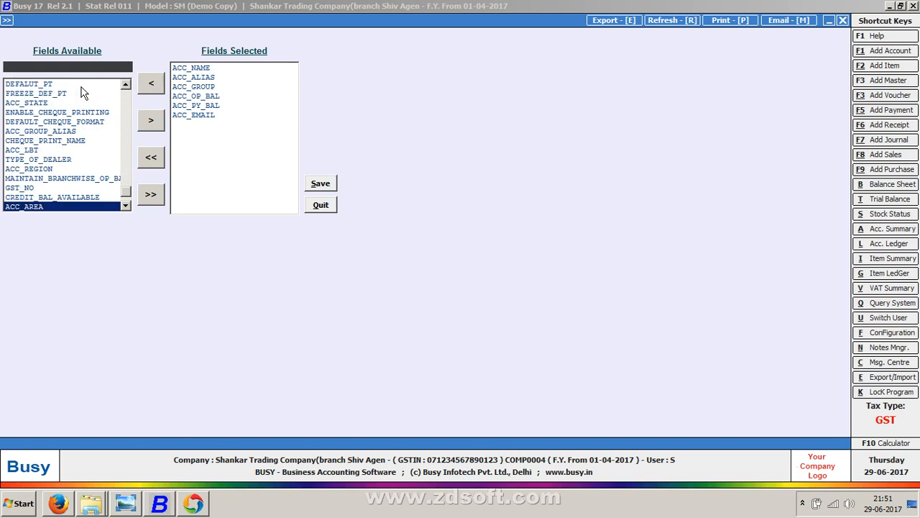
key(Up)
key(Up)
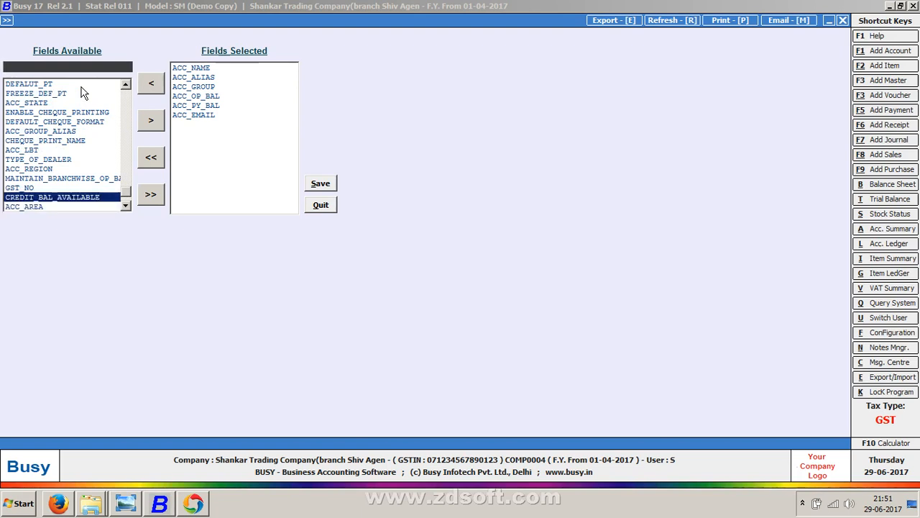
click(151, 122)
click(322, 184)
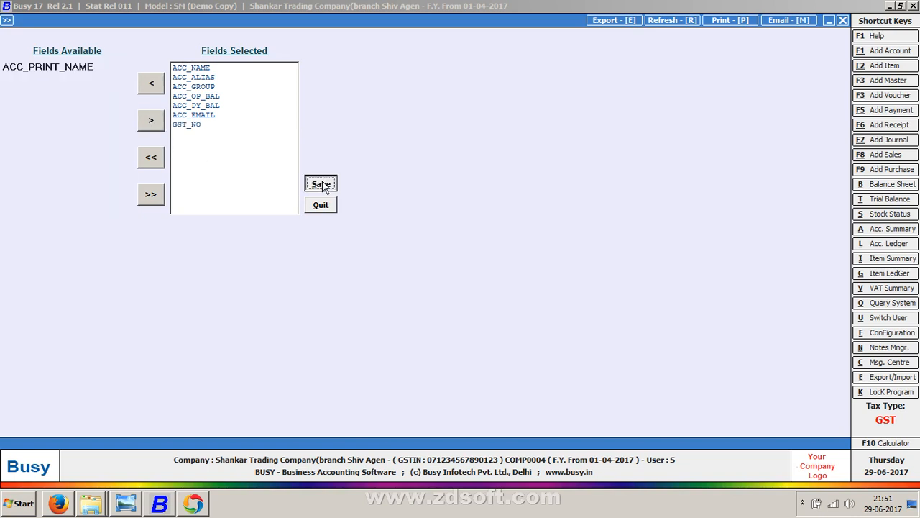
Step: Enter a GST number in the first row's GST No. column and try to save the account masters
click(277, 348)
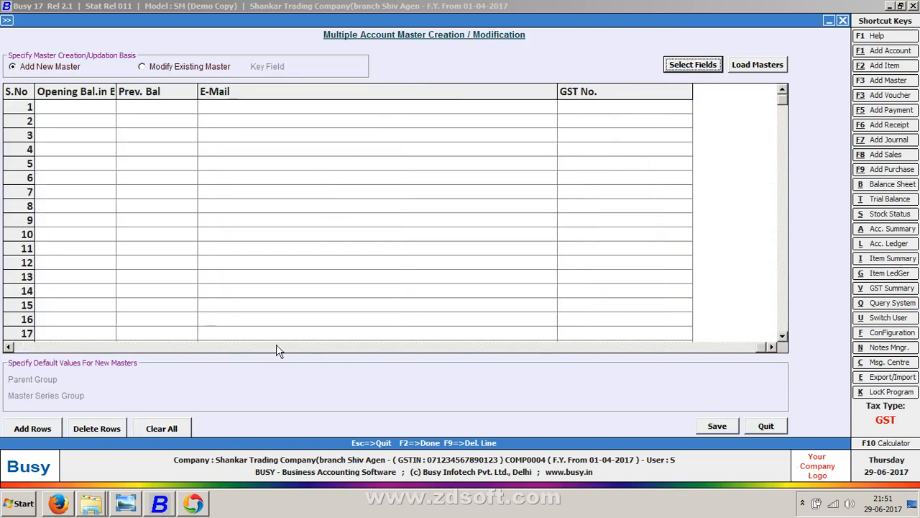
click(627, 108)
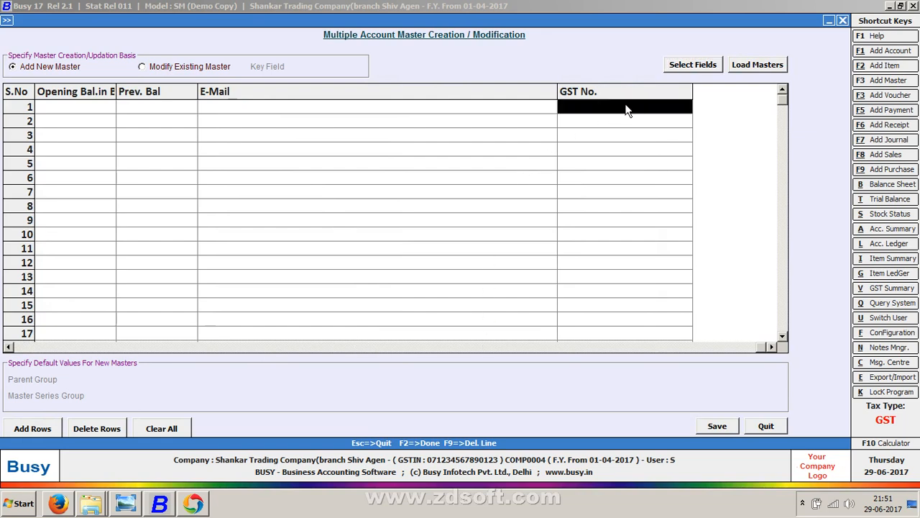
text(07ASD)
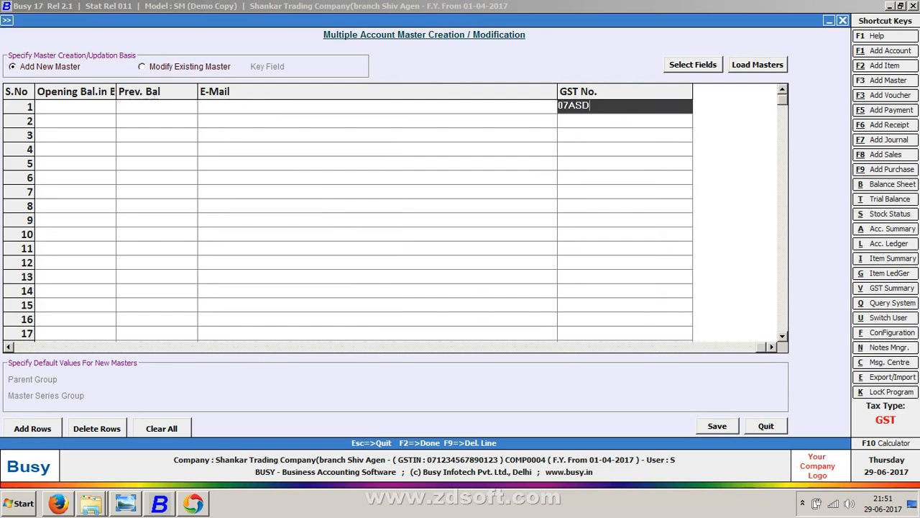
text(GP)
text(1234P1236)
key(F2)
key(Return)
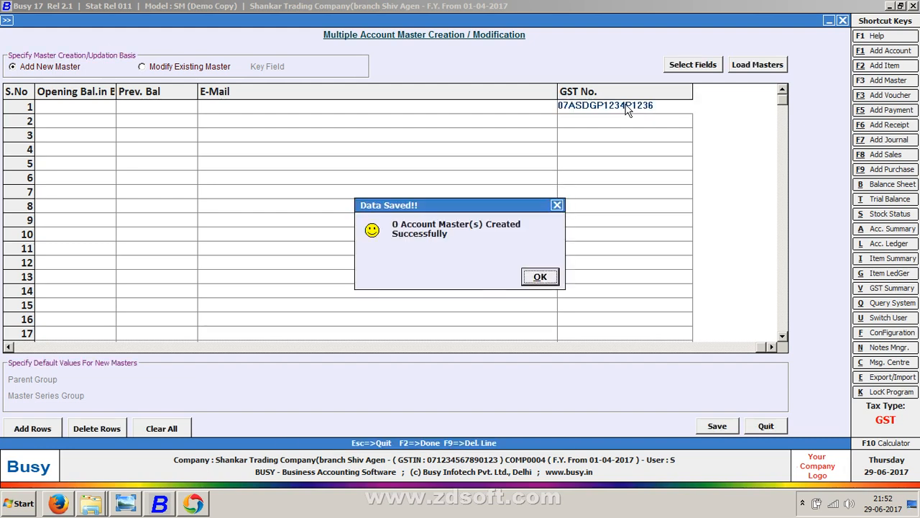
key(Return)
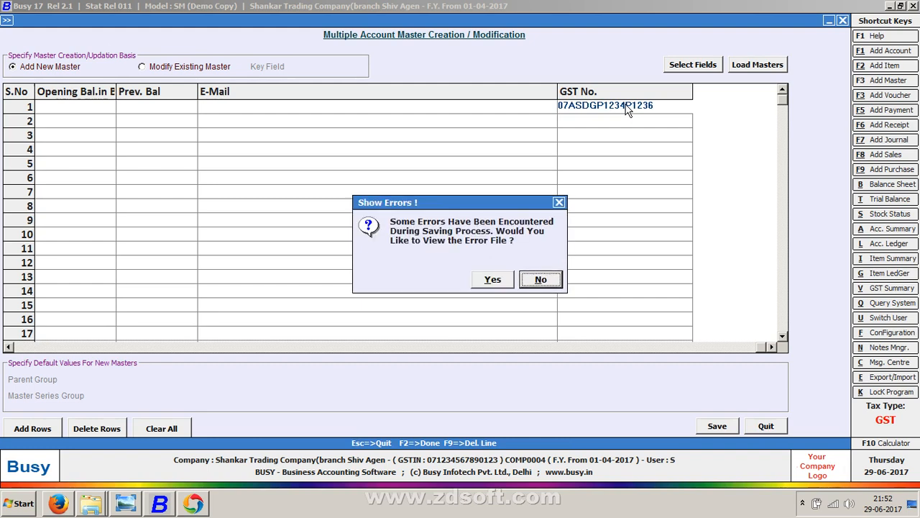
Step: Decline viewing the error file and leave Multiple Account Master Creation / Modification, returning to the Masters list
key(Left)
key(Right)
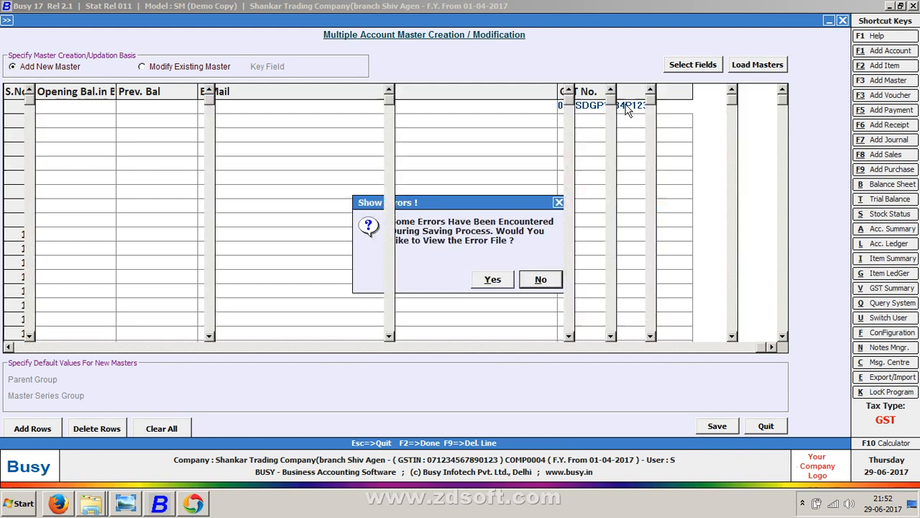
key(Return)
key(Escape)
key(Escape)
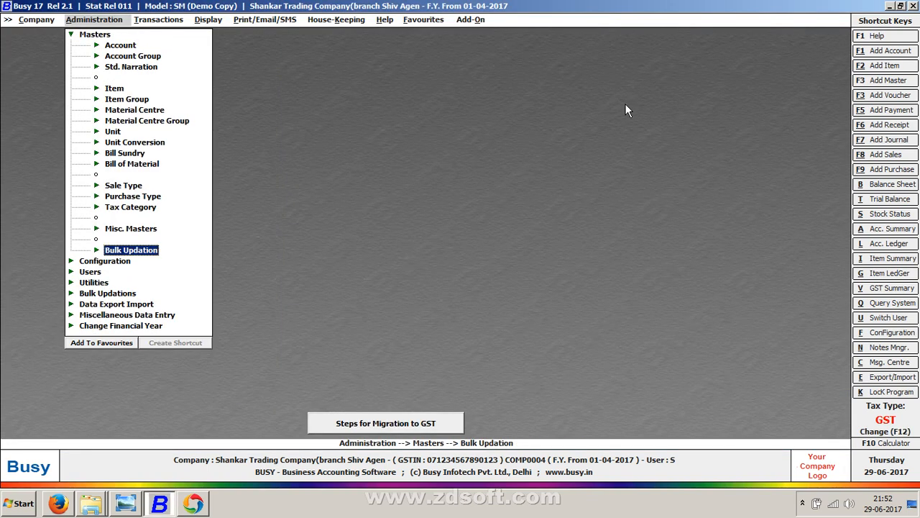
Step: Open the BUSY TRAINING CLAESS item master for modification
key(Up)
key(Up)
key(Up)
key(Up)
key(Up)
key(Up)
key(Up)
key(Up)
key(Up)
key(Up)
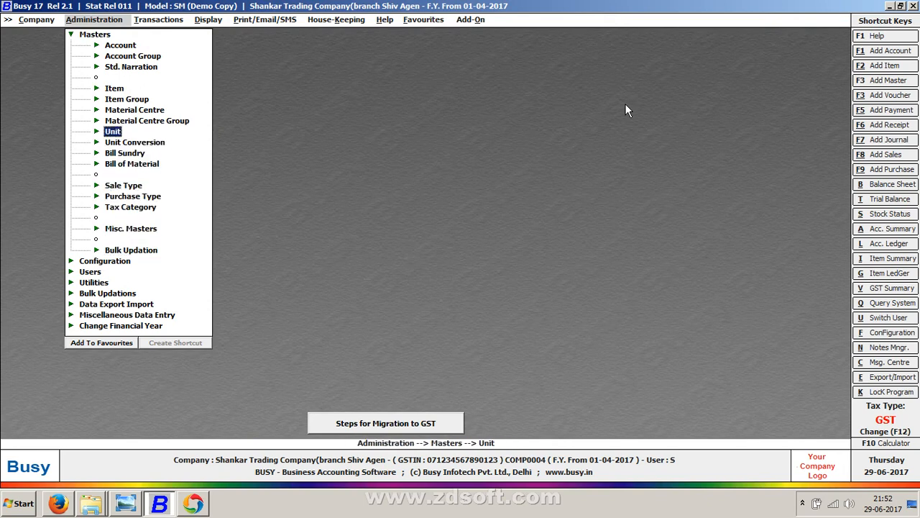
key(Up)
key(Up)
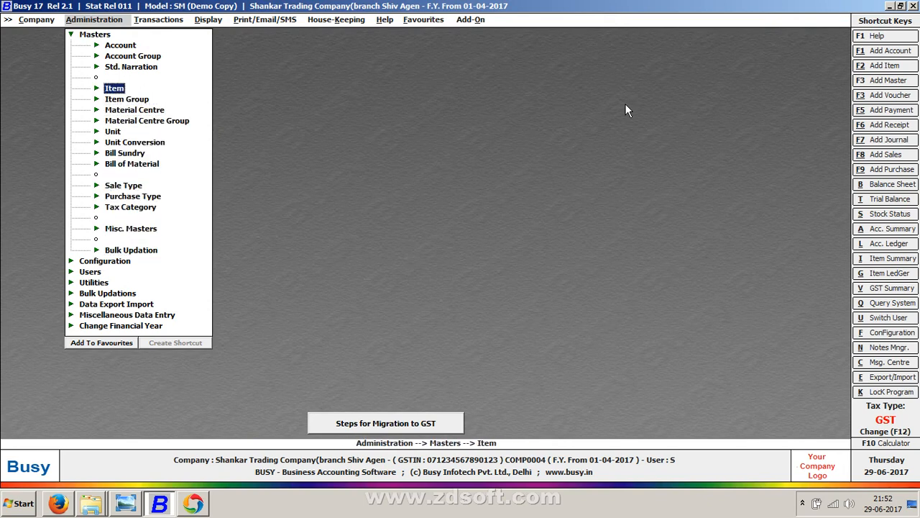
key(Down)
key(Up)
key(Return)
key(Down)
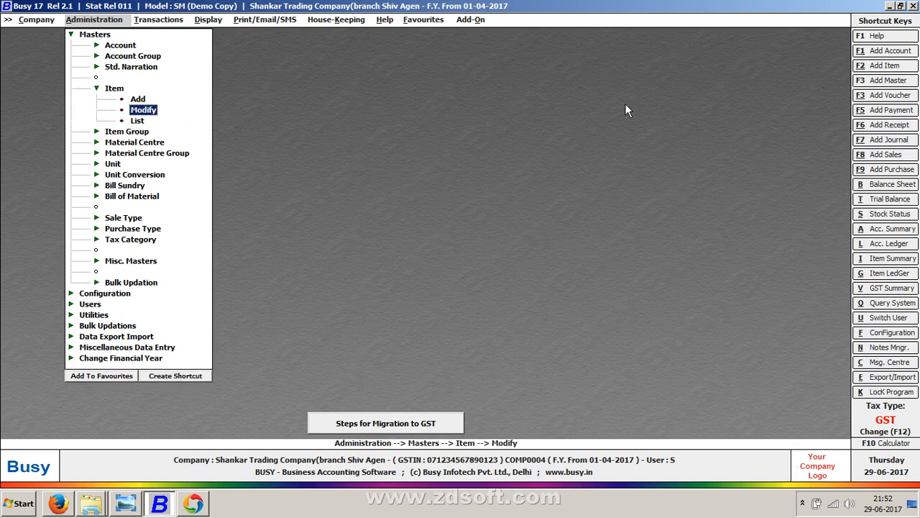
key(Return)
key(Return)
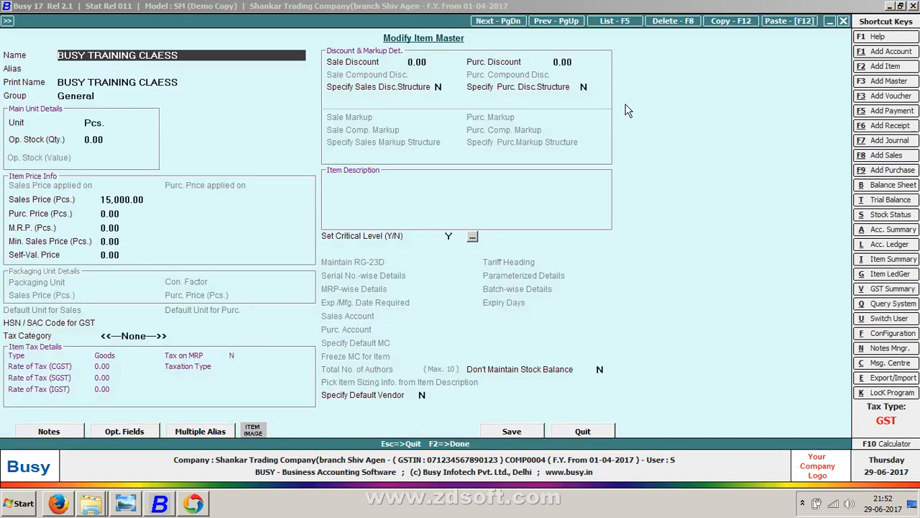
Step: Open the CLOTH -1 item master instead, enter 9612333 as its HSN / SAC code for GST, and leave item modification without saving
key(Escape)
key(Down)
key(Return)
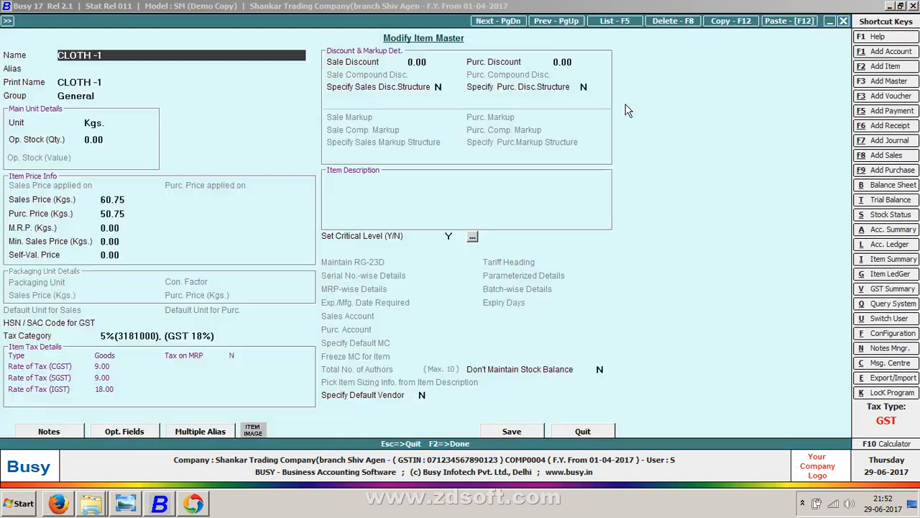
click(128, 320)
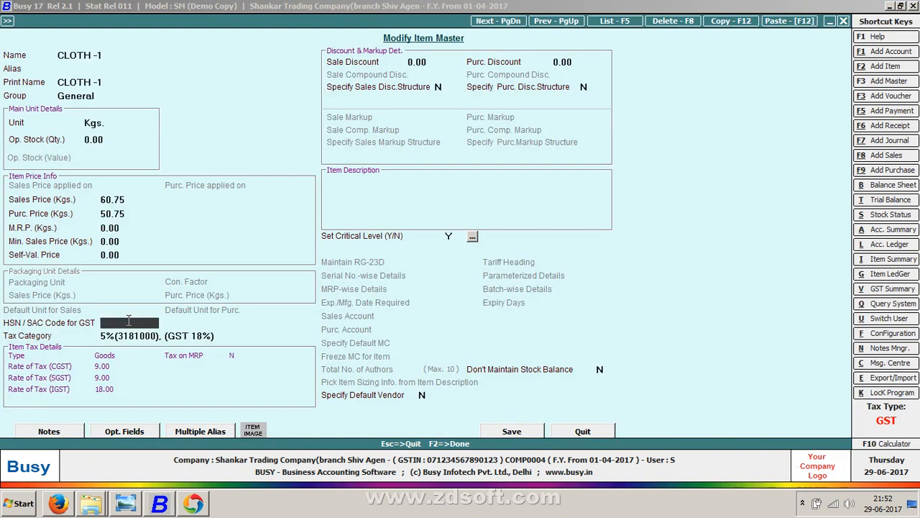
text(9612333)
key(Escape)
key(Return)
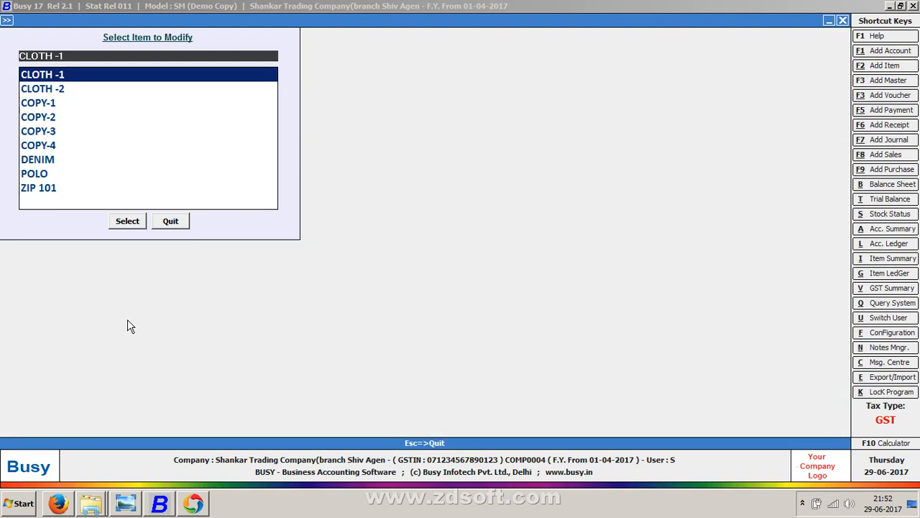
key(Escape)
Step: Open the Check/Update Item HSN/Tax Category utility from the Bulk Updation masters
key(Down)
key(Down)
key(Down)
key(Down)
key(Down)
key(Down)
key(Down)
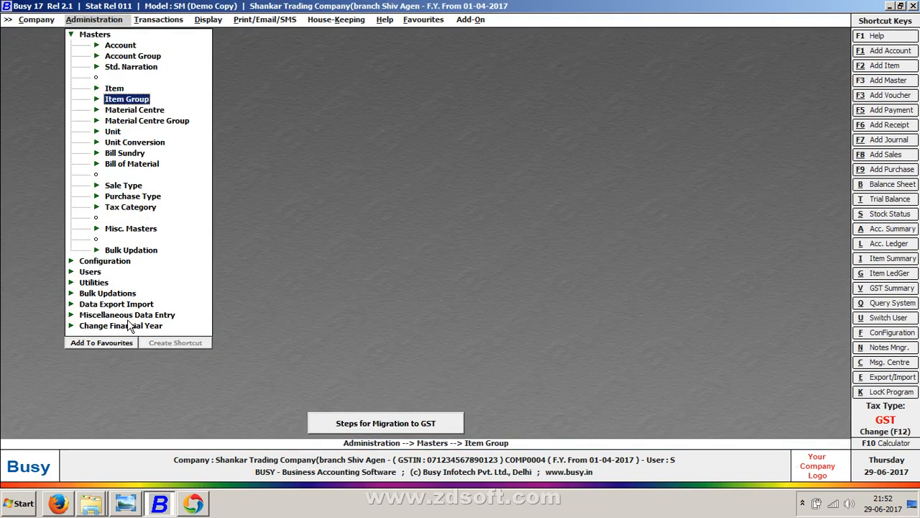
key(Down)
key(Down)
key(Down)
key(Down)
key(Down)
key(Down)
key(Down)
key(Down)
key(Down)
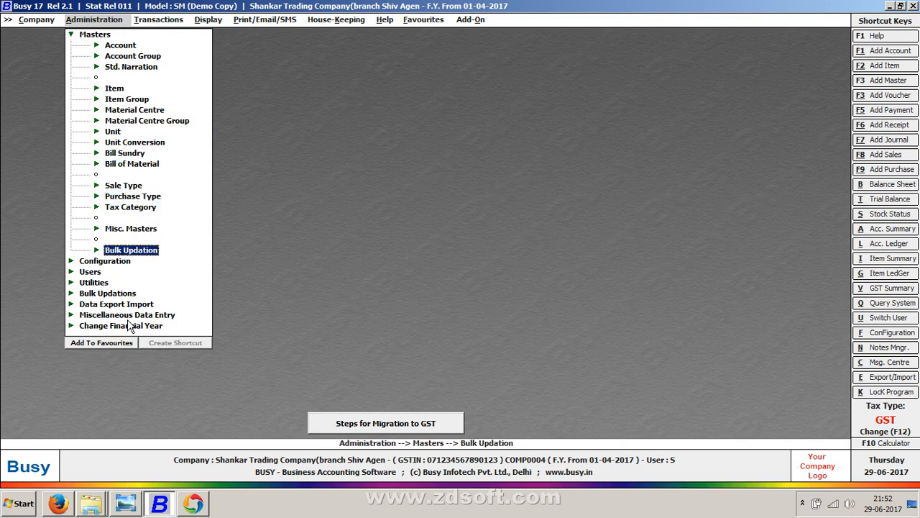
key(Return)
key(Down)
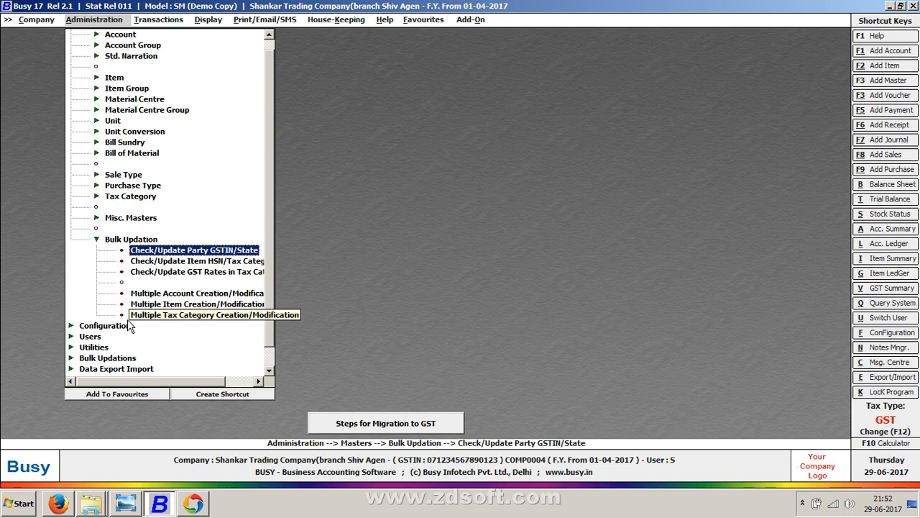
key(Down)
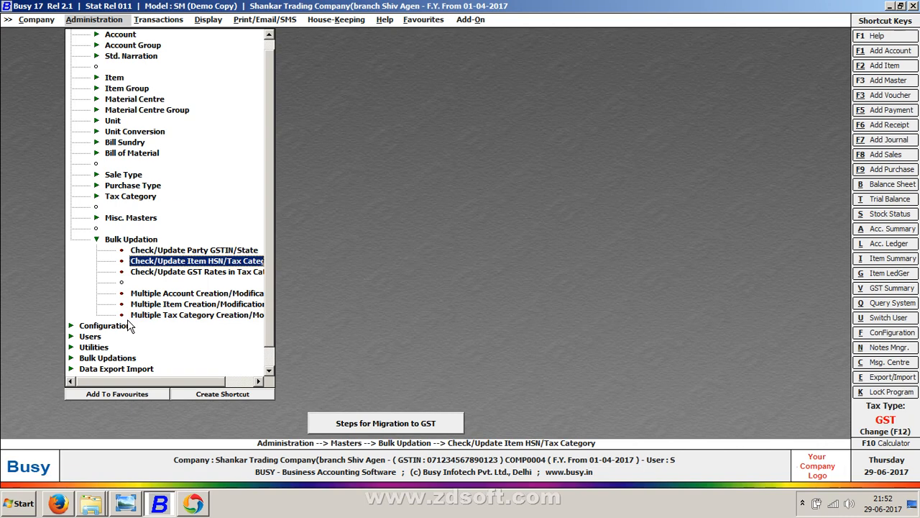
key(Return)
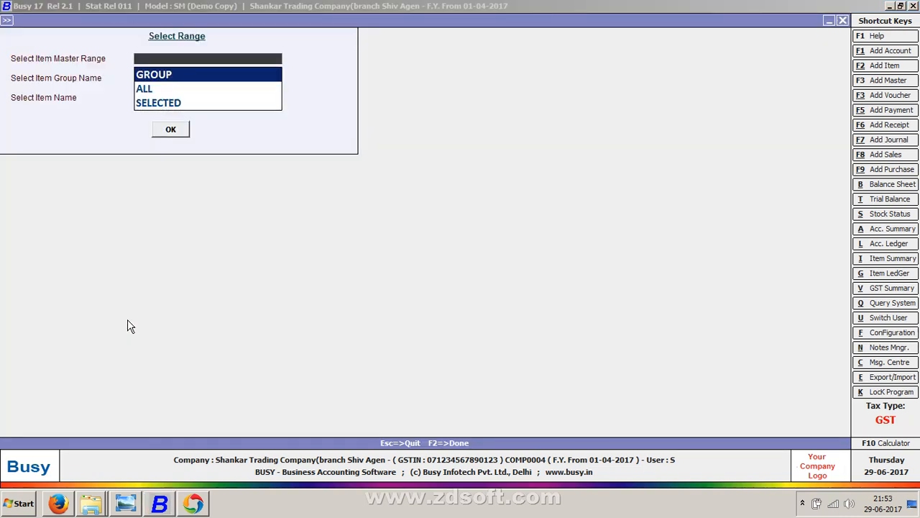
Step: Set the item master range to GROUP with the item group General and load its items into the update grid
key(Return)
text(N)
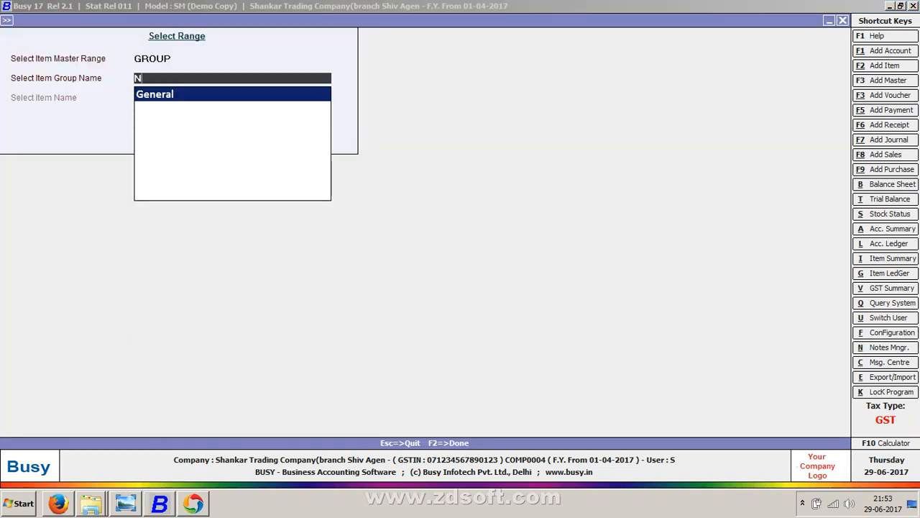
key(BackSpace)
key(Return)
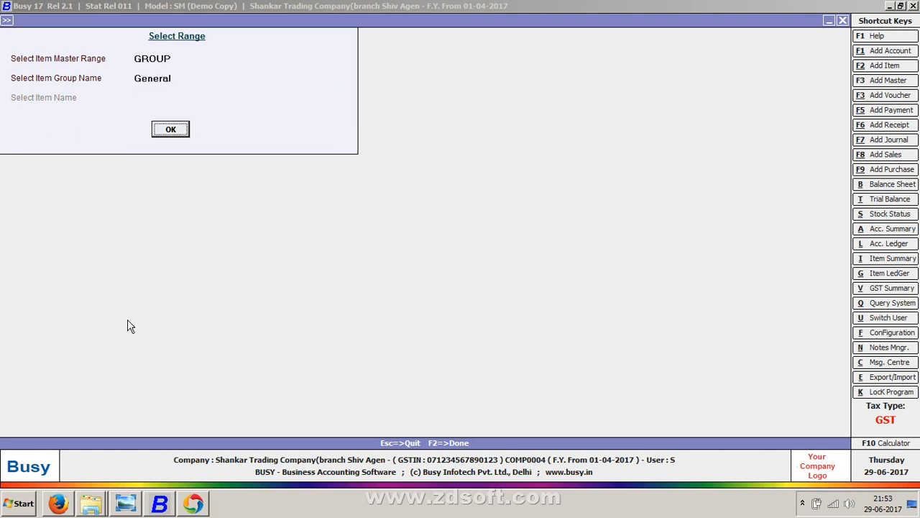
key(Up)
key(Return)
key(Return)
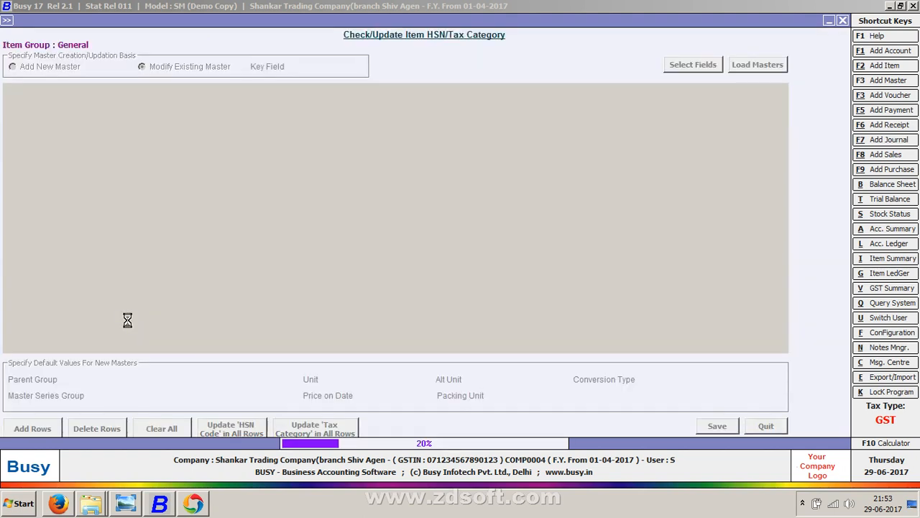
key(Right)
key(Right)
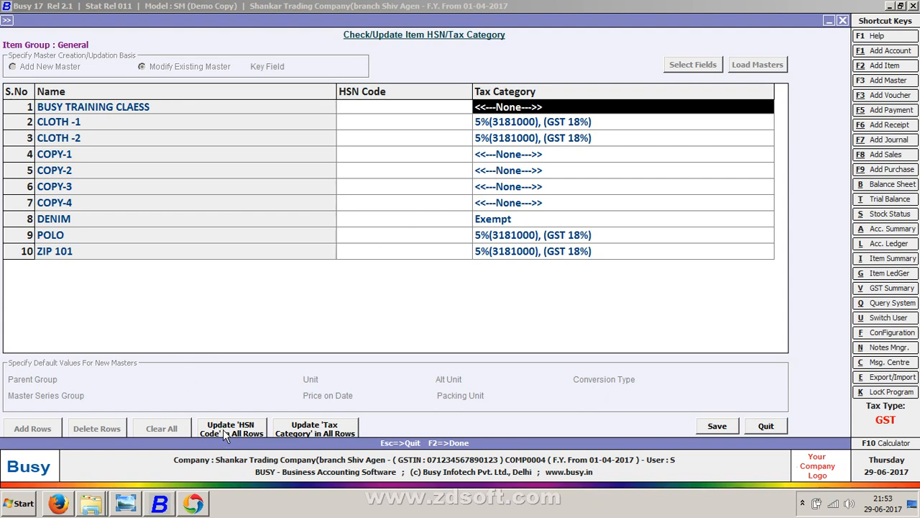
Step: Enter 96111076 as the HSN code for the BUSY TRAINING CLAESS row
drag(404, 111, 426, 293)
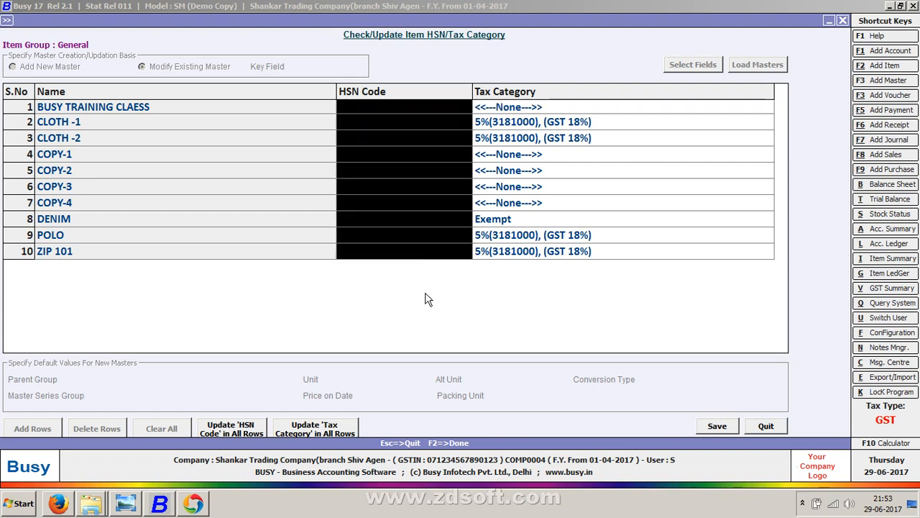
click(375, 105)
text(9)
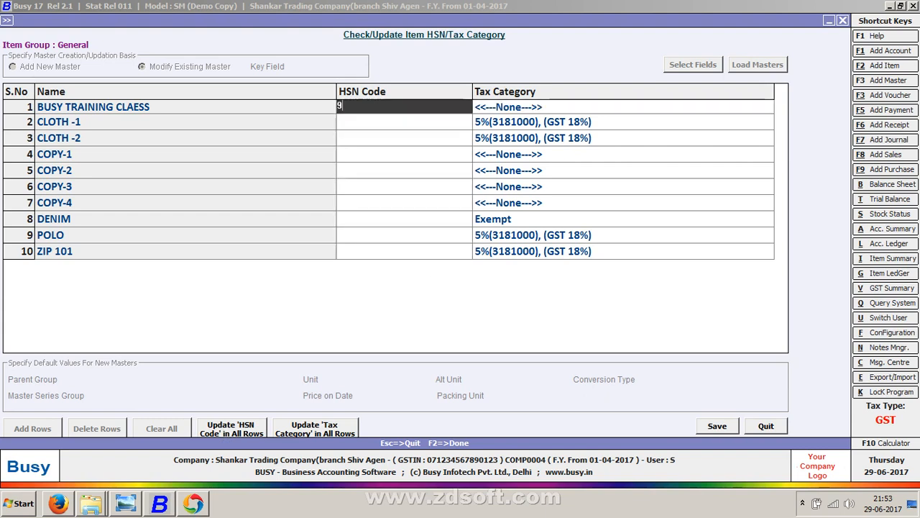
text(611)
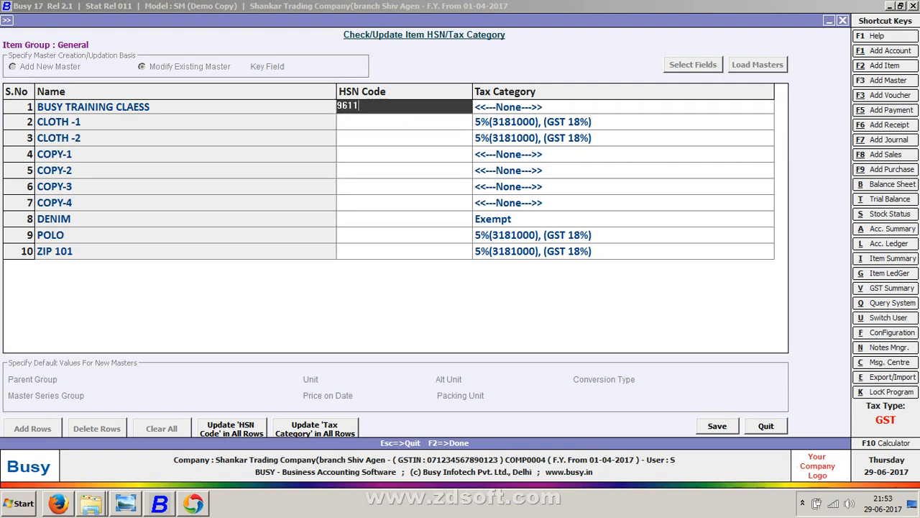
text(1076)
key(Return)
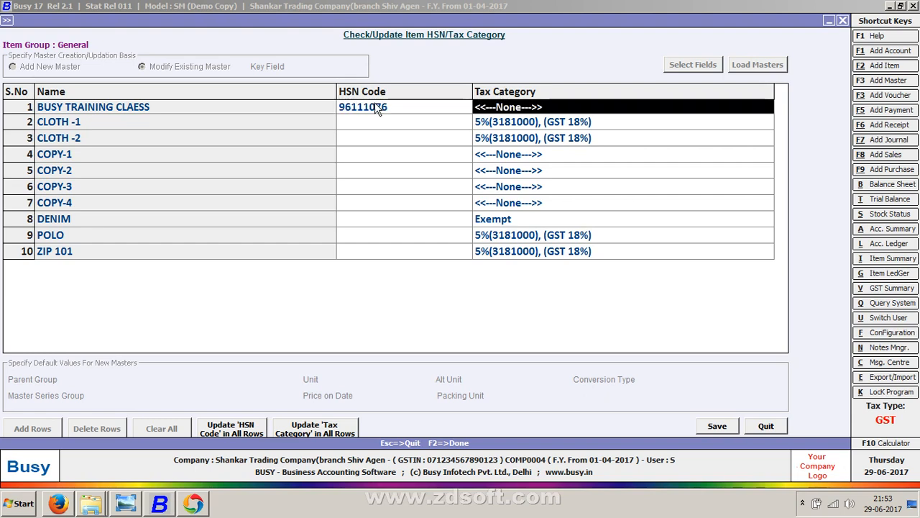
Step: Apply the HSN code 96111076 to every item row at once
click(230, 429)
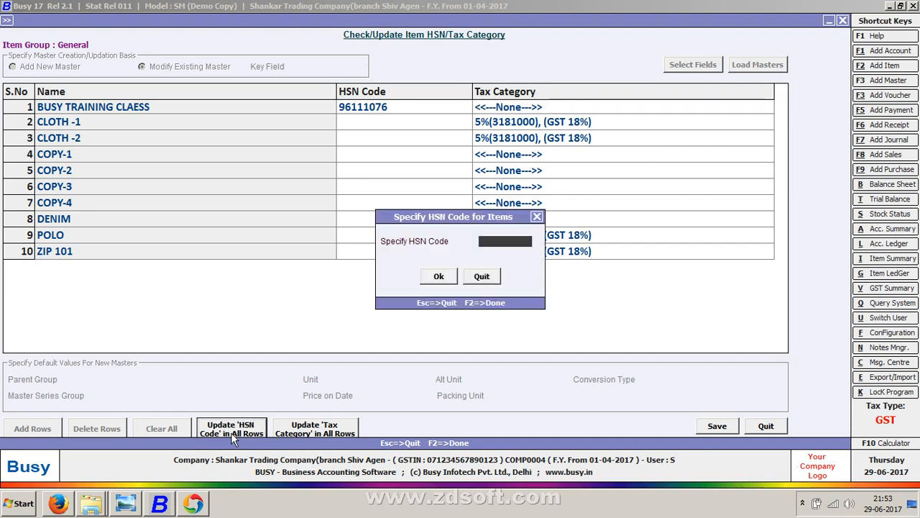
text(96111076)
key(Return)
key(Return)
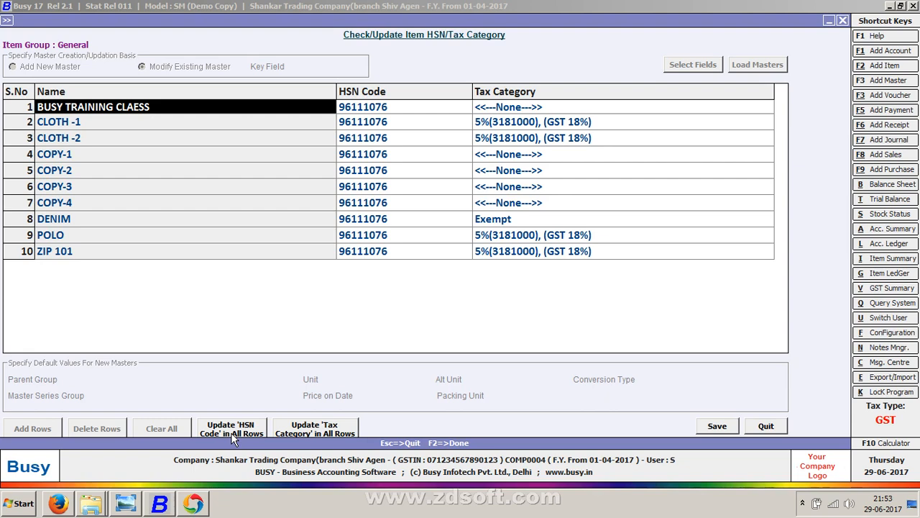
Step: Return to the range selection and reload the items of the General group
click(231, 429)
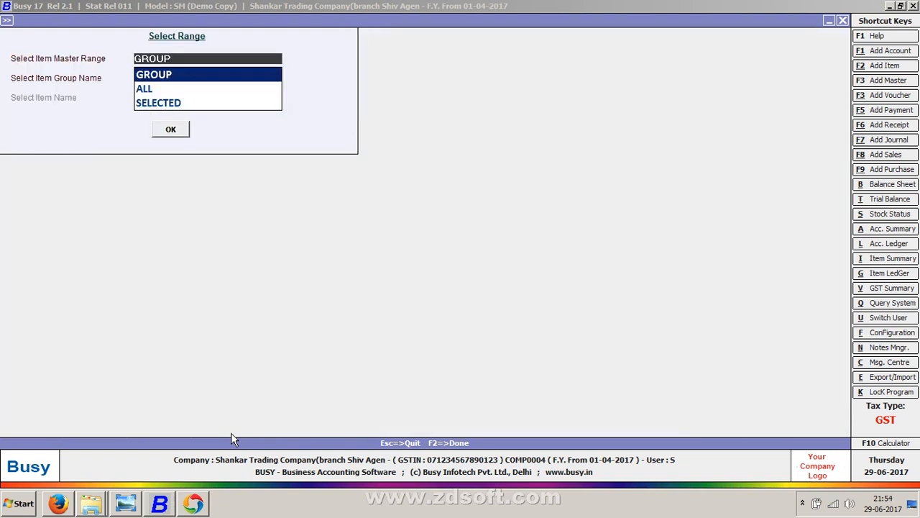
key(Down)
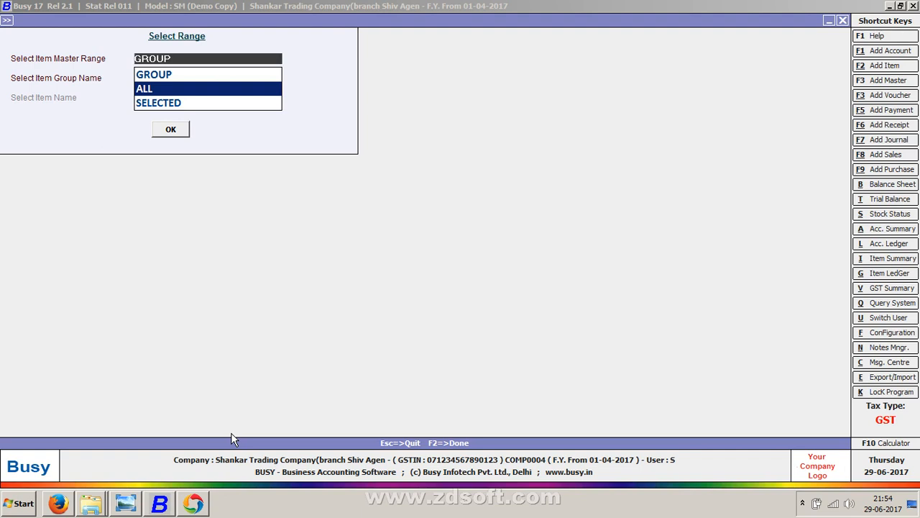
key(Up)
key(Return)
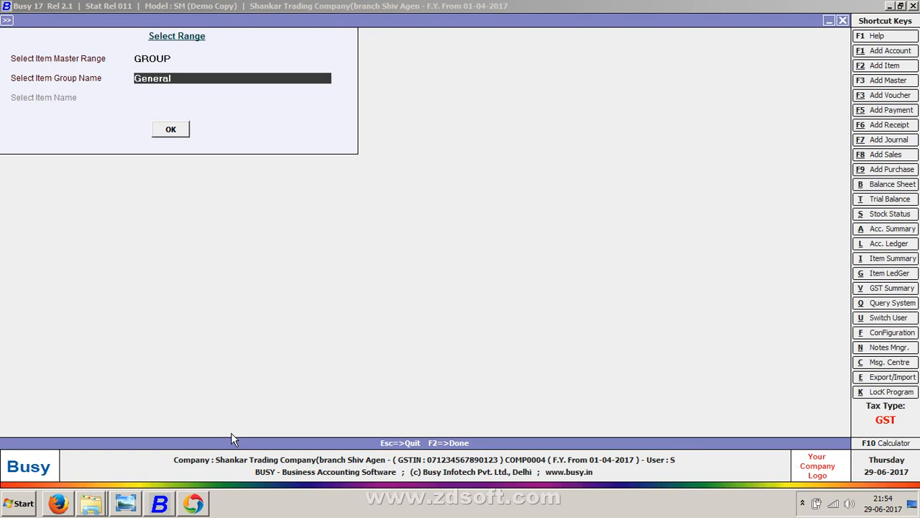
key(Return)
key(Return)
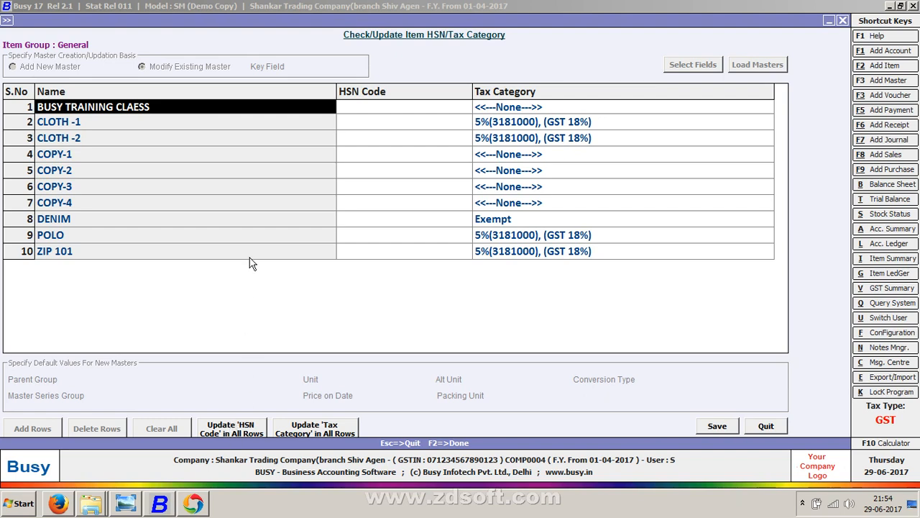
Step: Fill the HSN code of all item rows in bulk with 96071110
drag(422, 105, 405, 221)
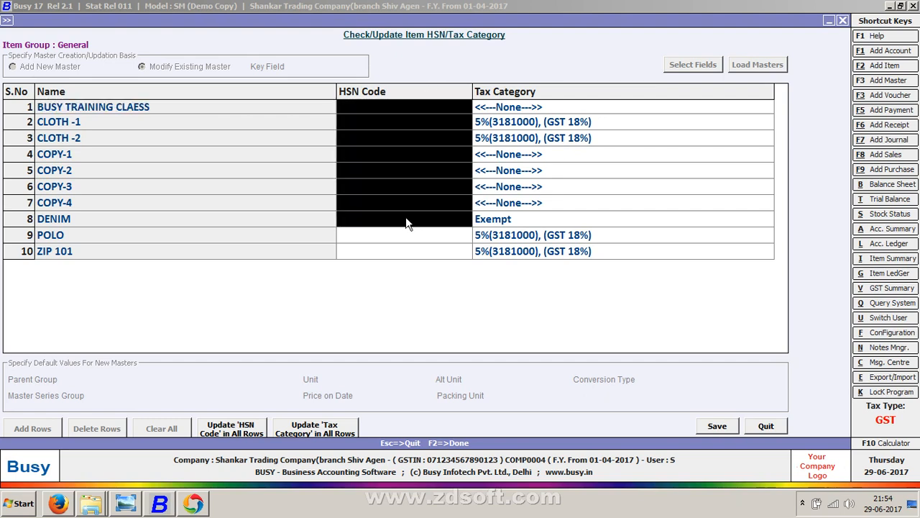
click(232, 431)
text(961)
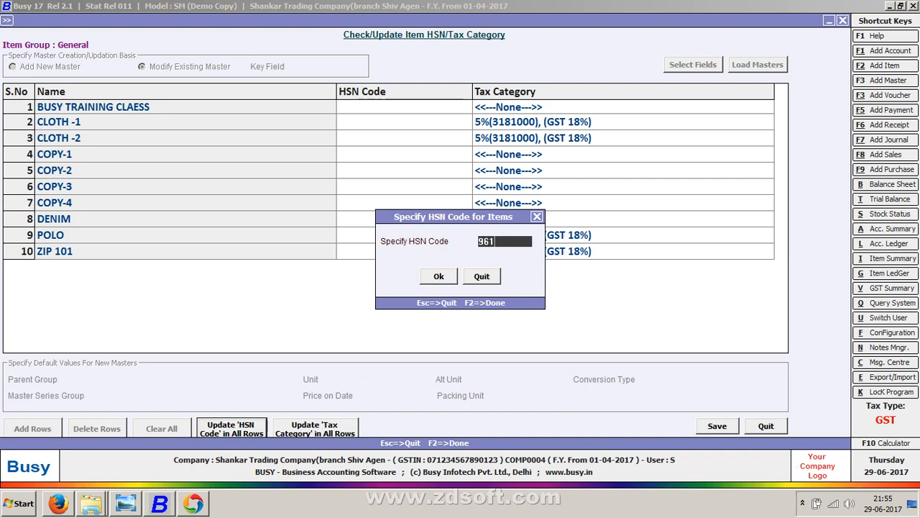
text(1)
key(BackSpace)
key(BackSpace)
text(071110)
key(Return)
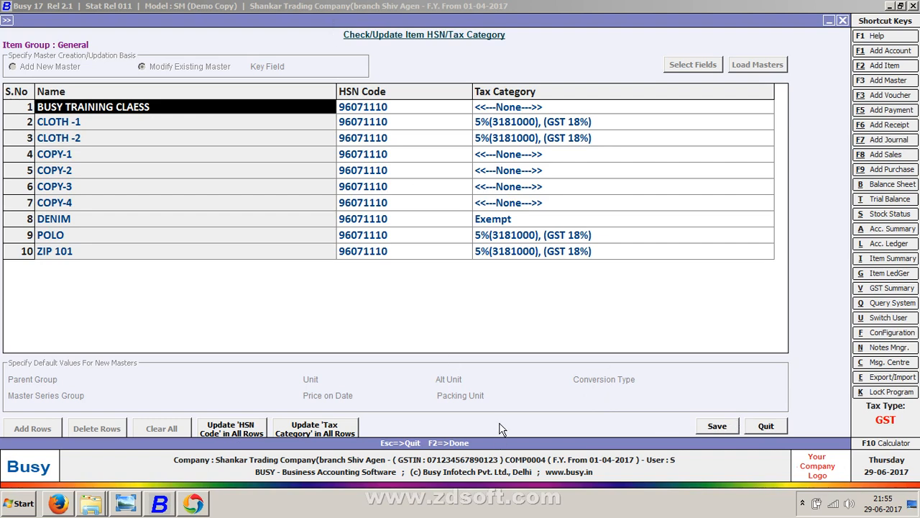
Step: Set the tax category of all item rows in bulk to 5%(3181000), (GST 18%)
click(519, 109)
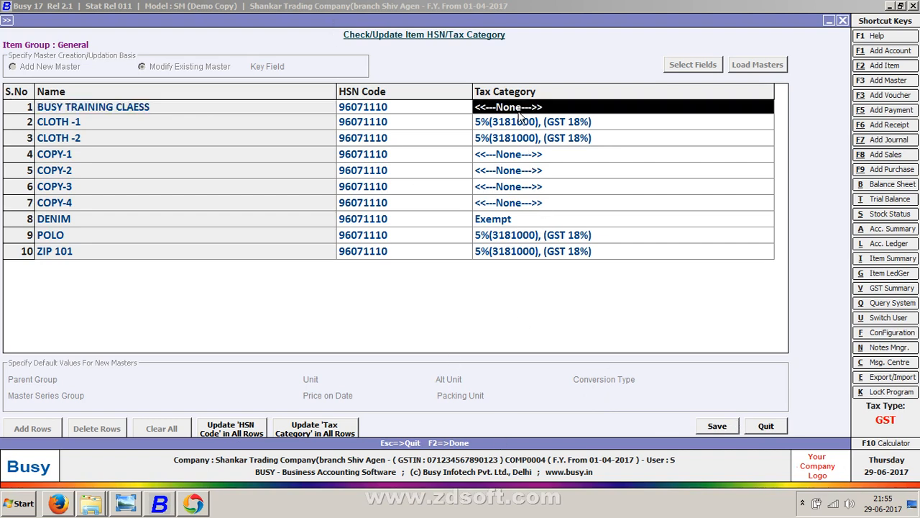
click(344, 431)
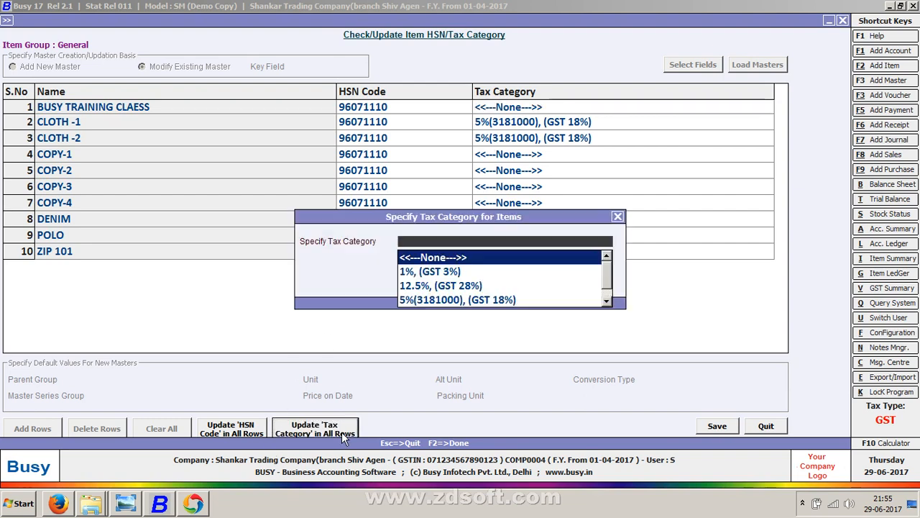
key(Down)
key(Down)
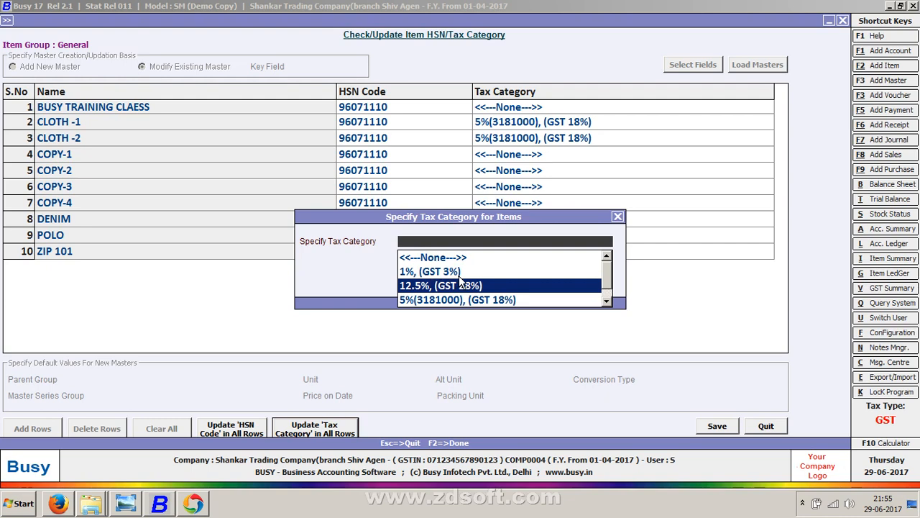
key(Down)
key(Up)
key(Down)
key(Down)
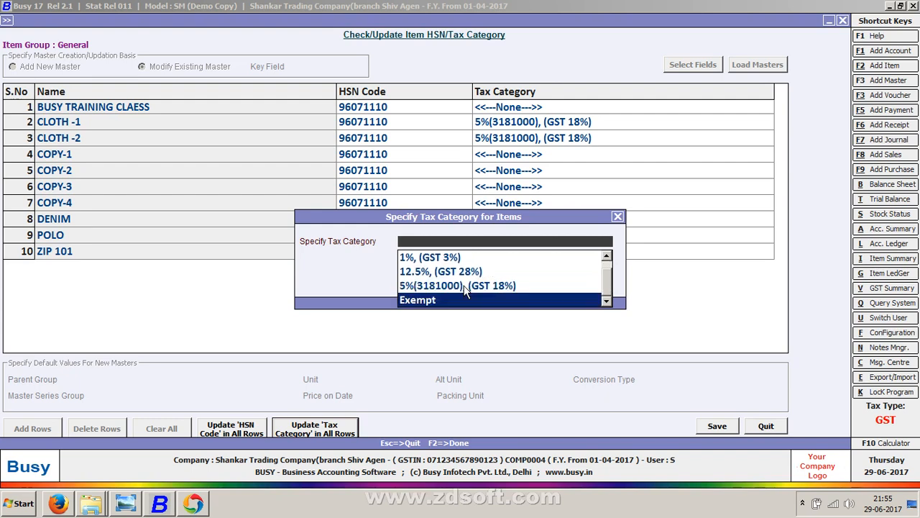
key(Down)
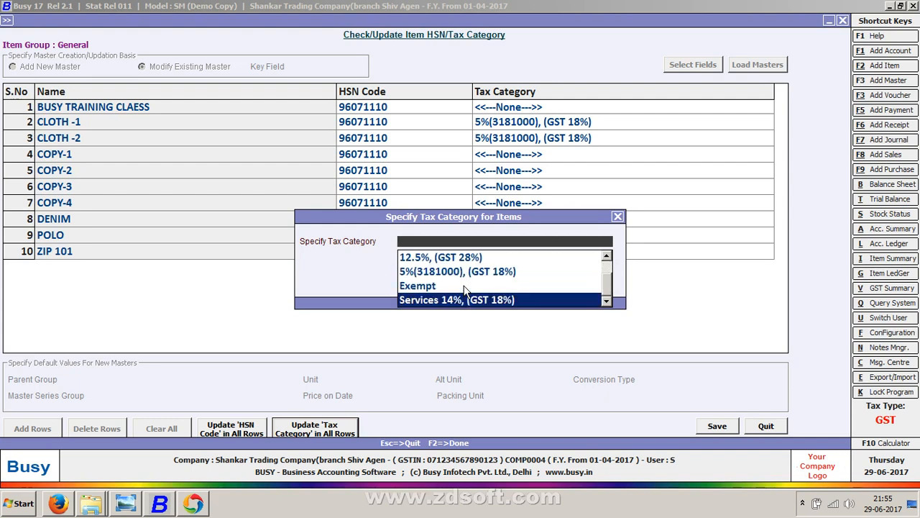
key(Up)
key(Up)
key(Return)
key(Return)
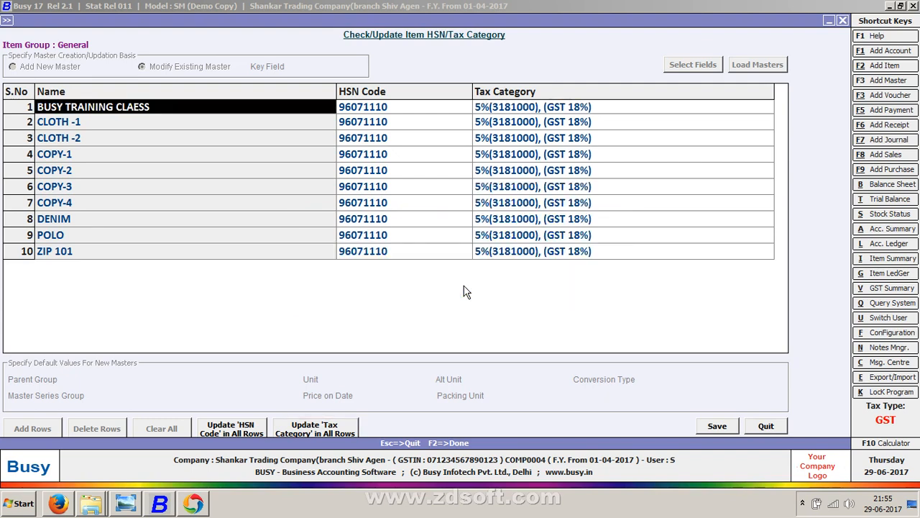
Step: Save the updated HSN codes and tax categories of the General group's items
click(730, 427)
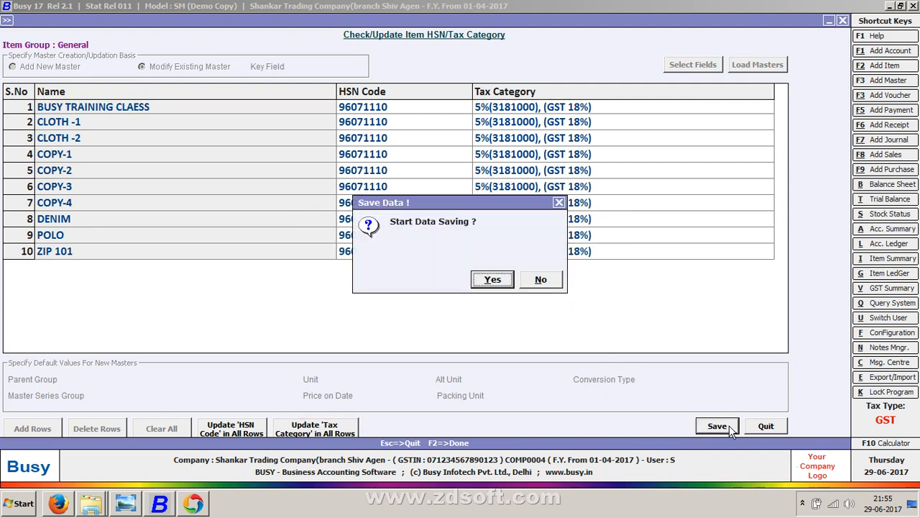
click(490, 281)
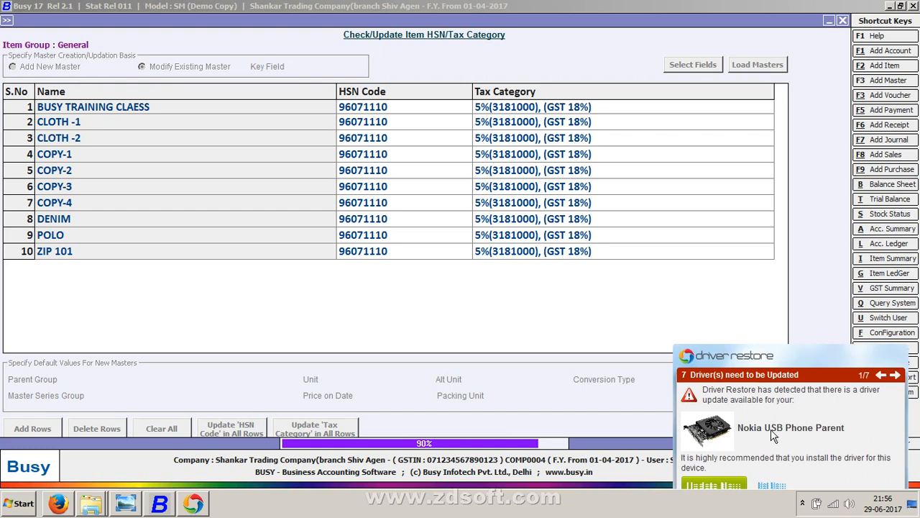
click(770, 471)
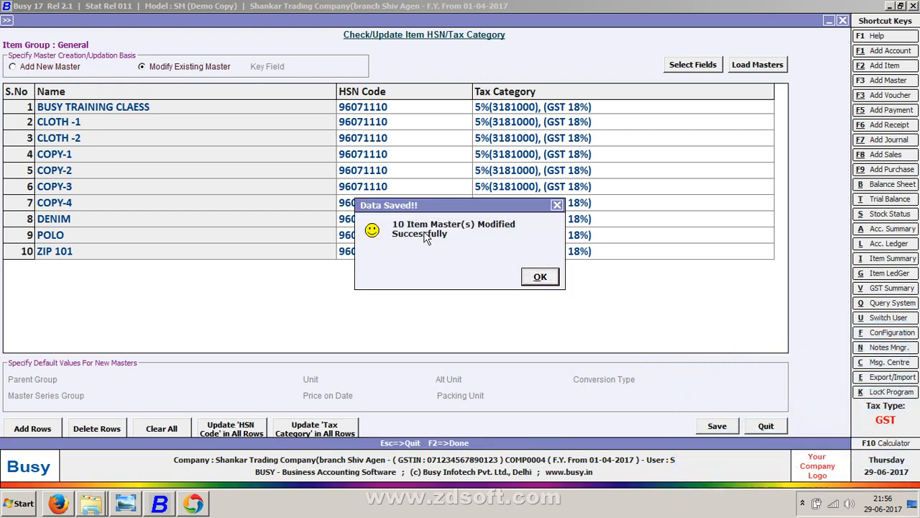
click(536, 277)
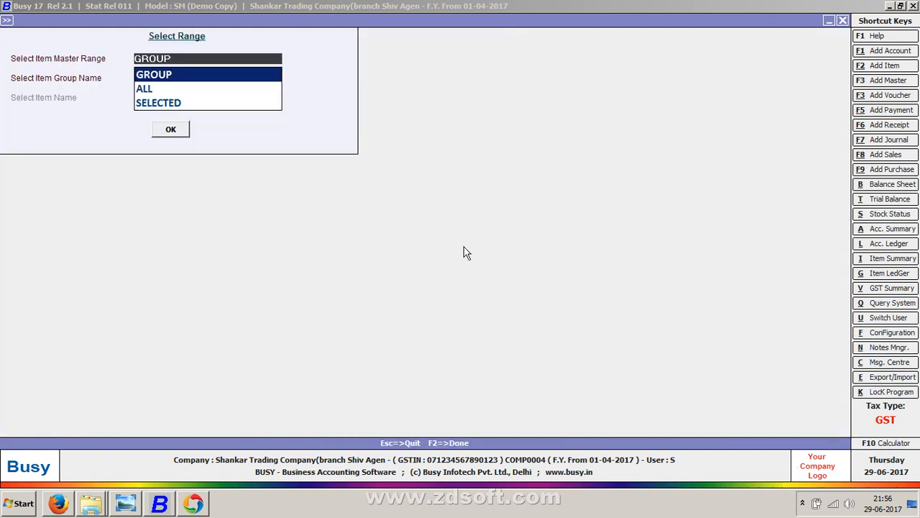
Step: Reload the General group and review the HSN code and tax category of every item row
key(Return)
key(Return)
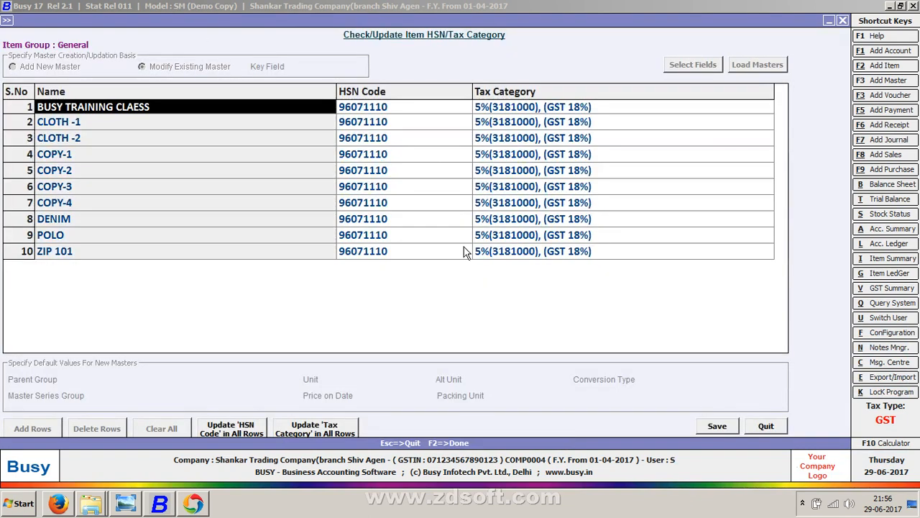
key(Return)
key(Return)
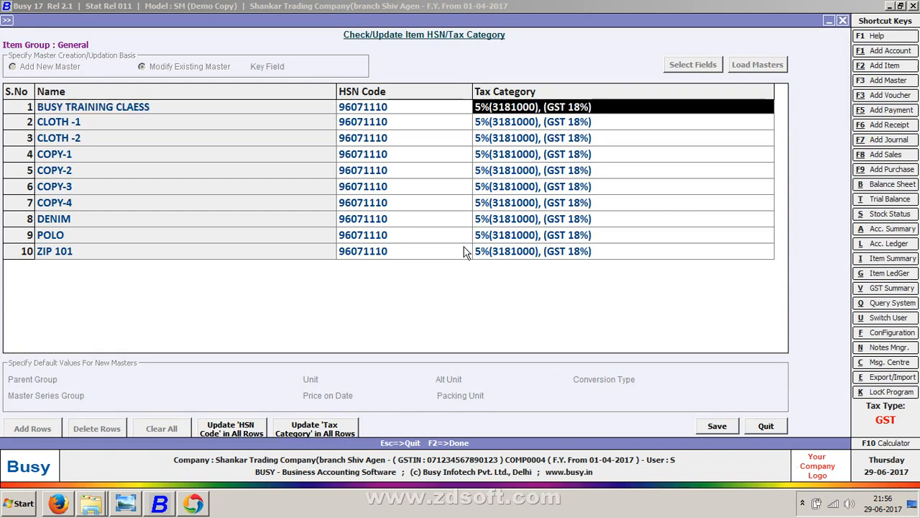
key(Down)
key(Down)
key(Down)
key(Down)
key(Down)
key(Down)
key(Down)
key(Down)
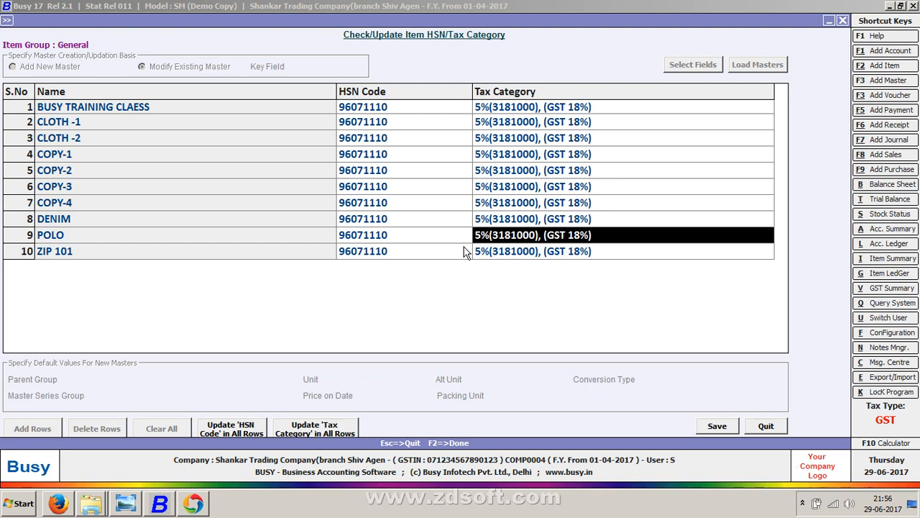
key(Down)
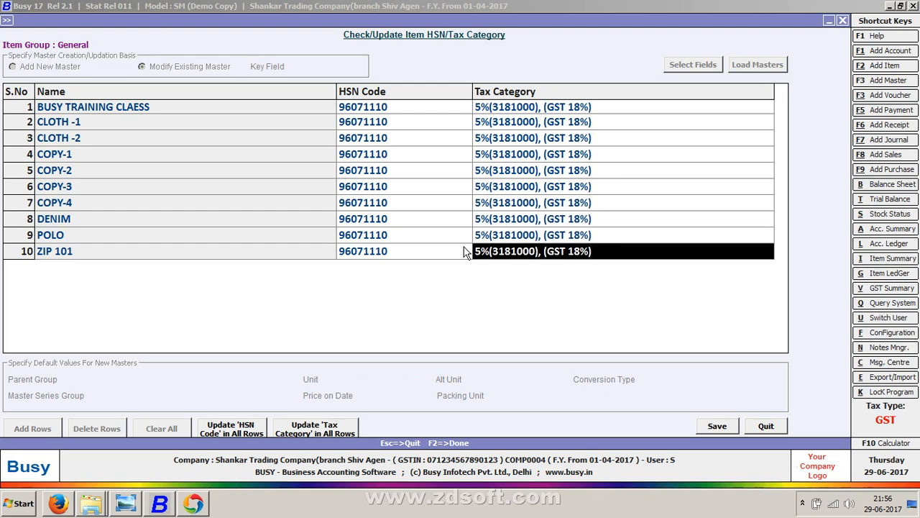
Step: Reload the General group's items to recheck their tax categories and HSN codes, and close the item update utility
key(Escape)
key(Return)
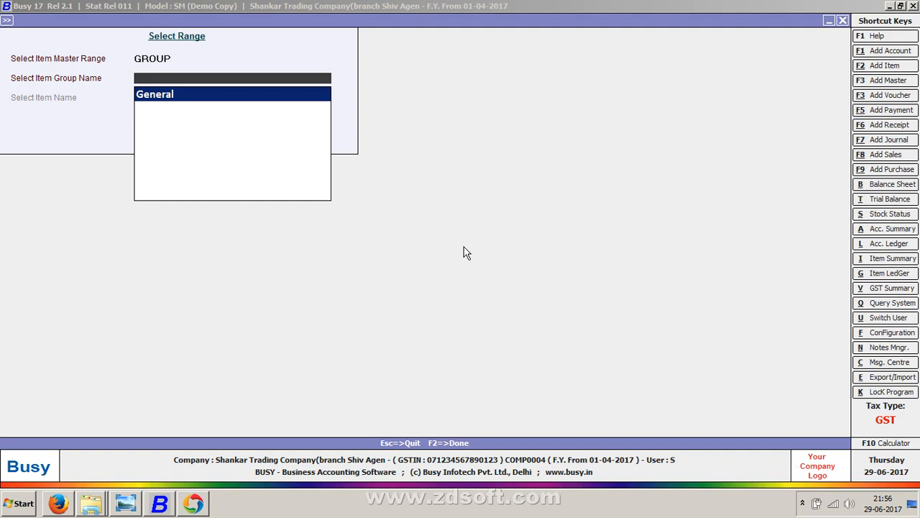
key(Return)
key(Return)
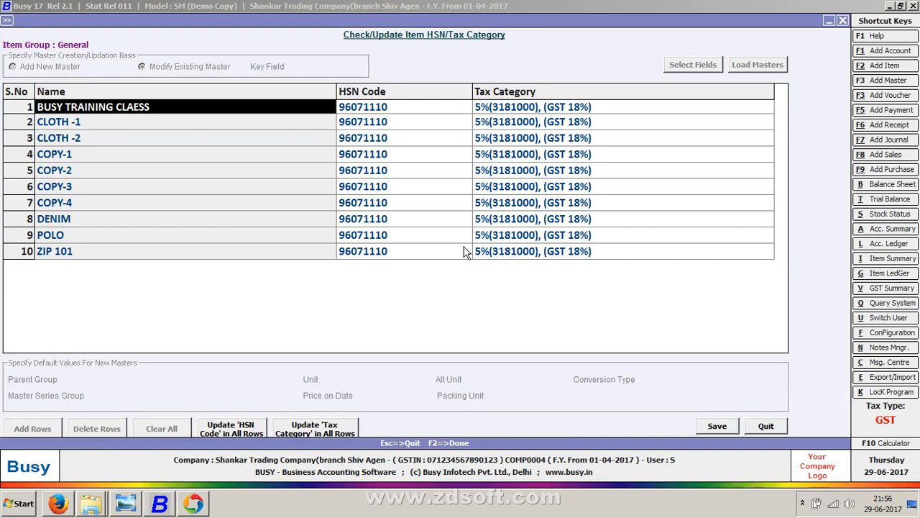
click(511, 126)
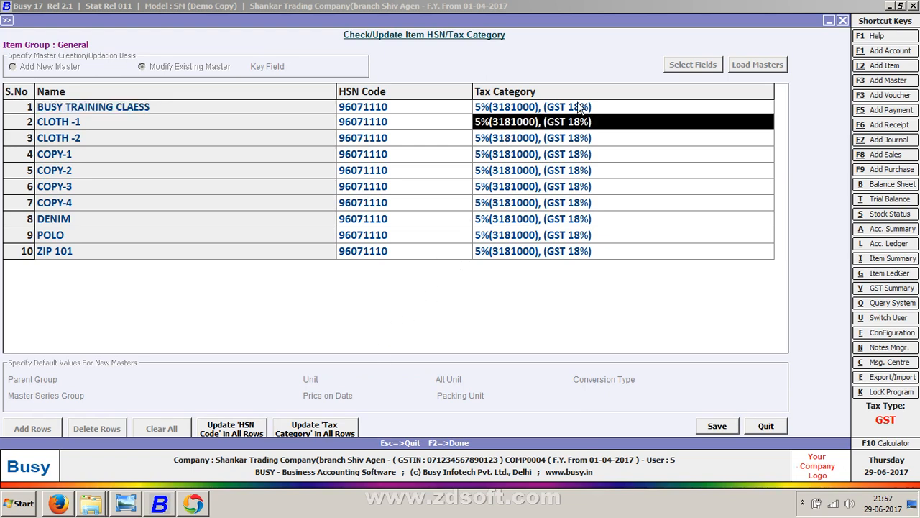
key(Escape)
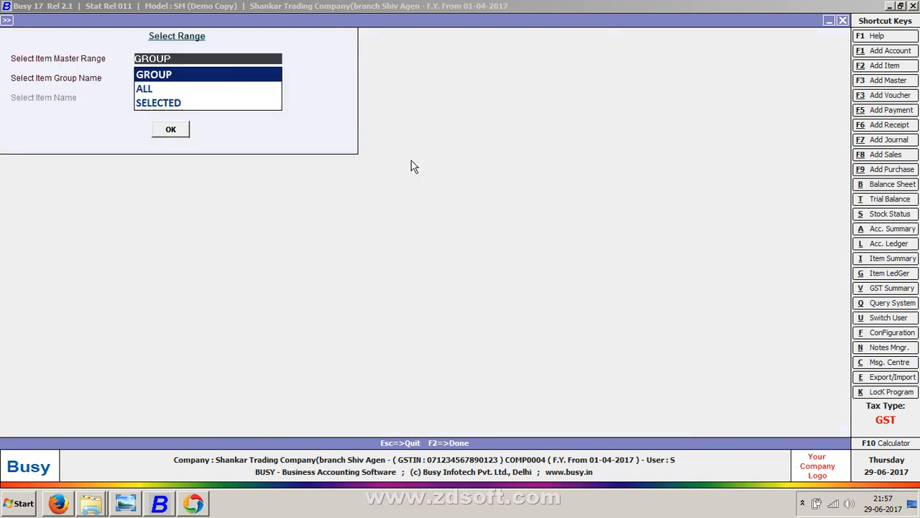
key(Return)
key(Return)
key(Return)
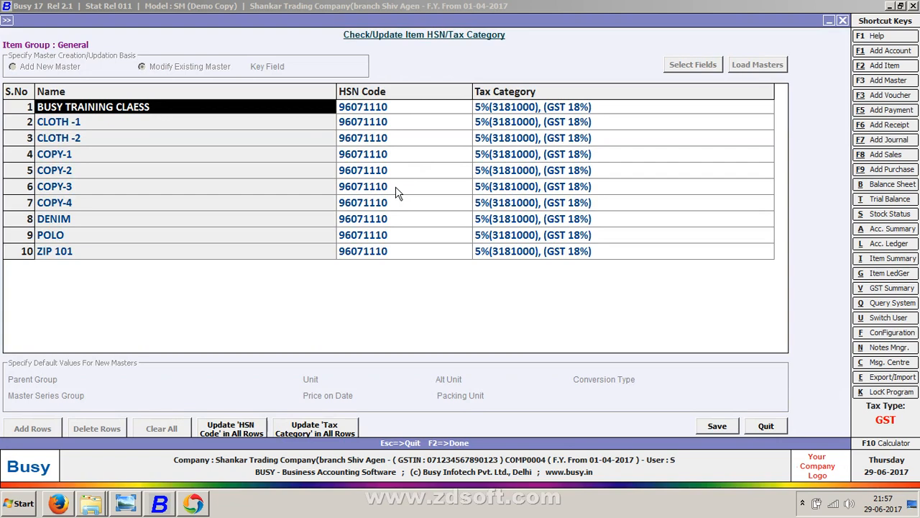
key(Escape)
key(Escape)
Step: Look through the multiple account and multiple item creation/modification utilities among the bulk updation masters
key(Down)
key(Down)
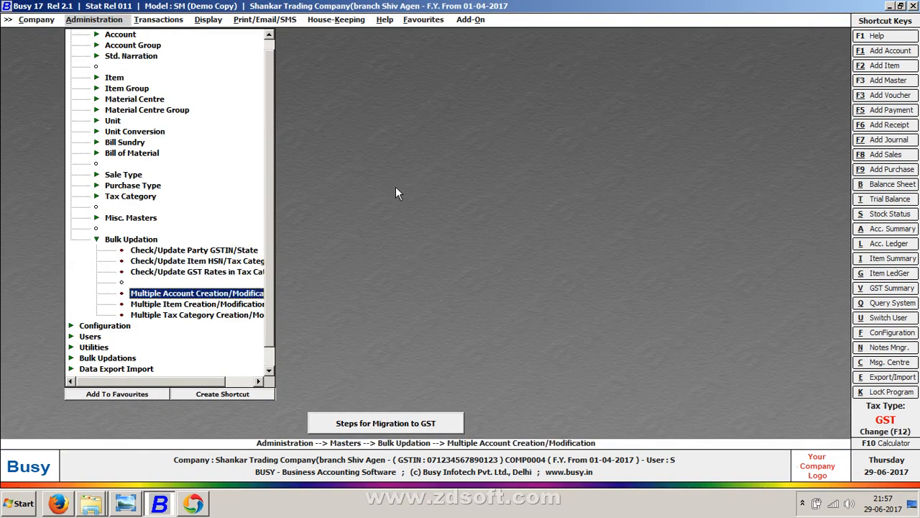
key(Down)
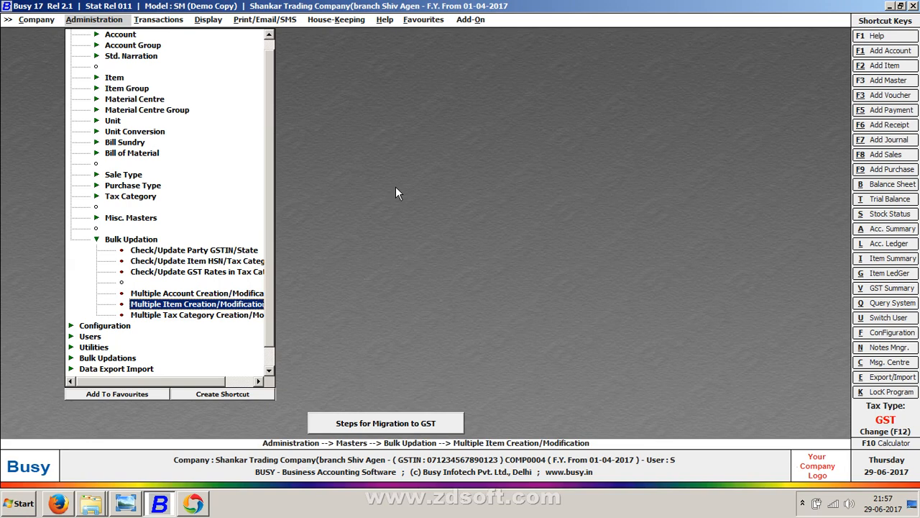
key(Escape)
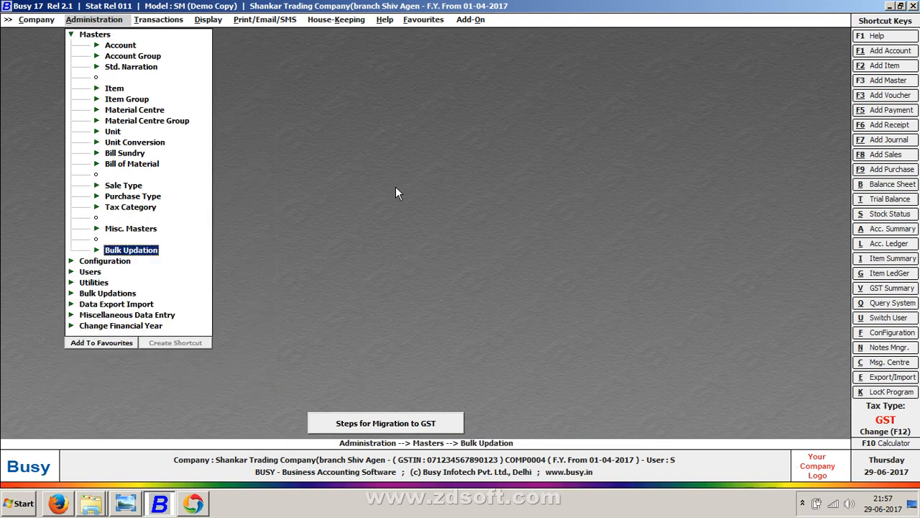
Step: Look at the available transaction types and the options for sales vouchers
key(Escape)
key(Right)
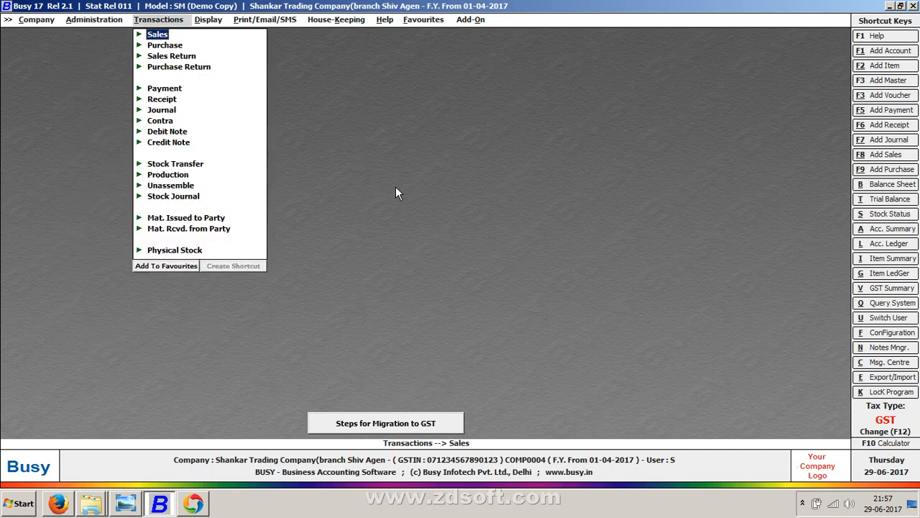
key(Right)
key(Down)
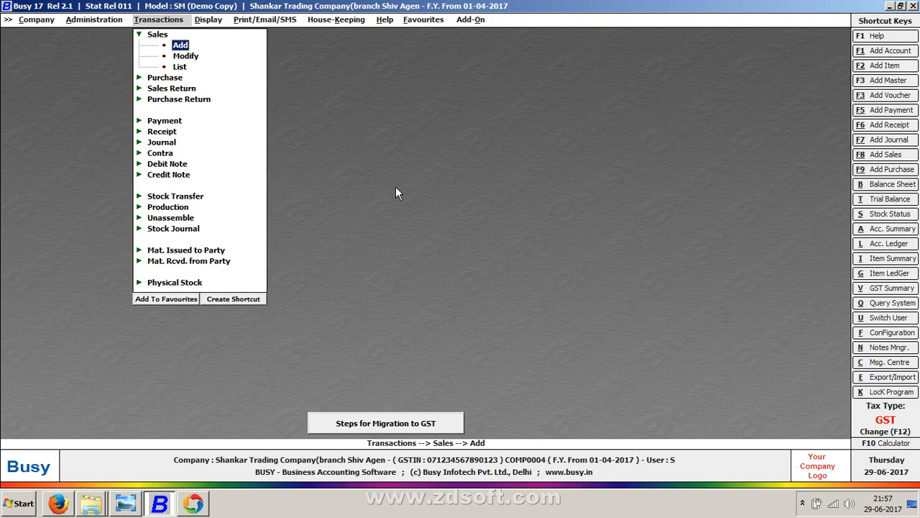
Step: Locate the GSTR-1 report among the GST Reports (Beta)
key(Right)
key(Down)
key(d)
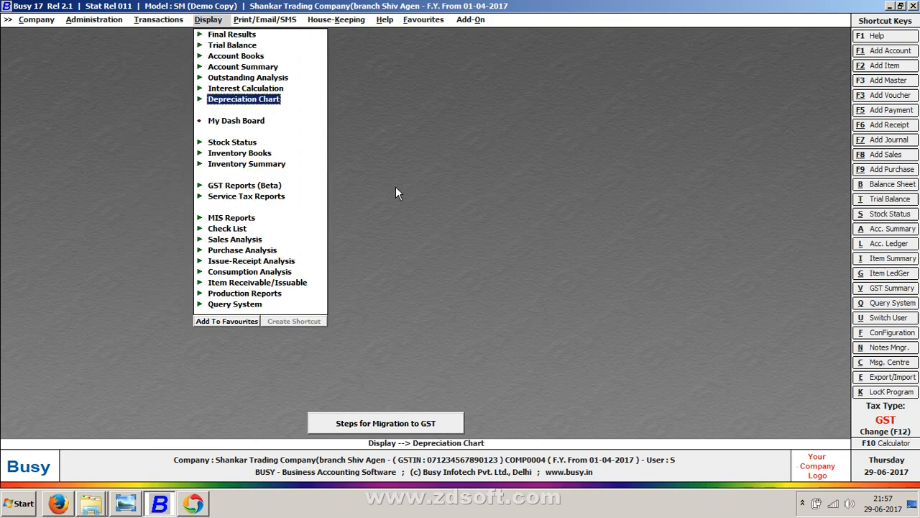
key(g)
key(Return)
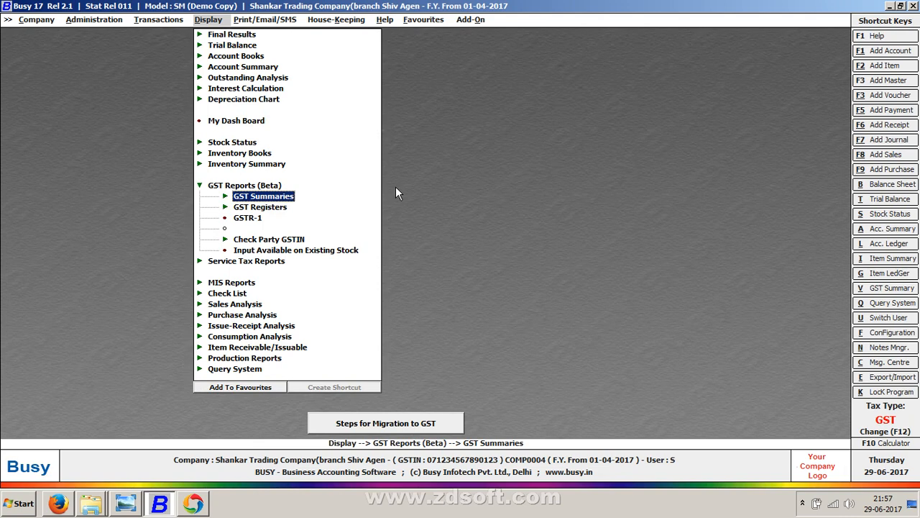
key(Down)
key(Down)
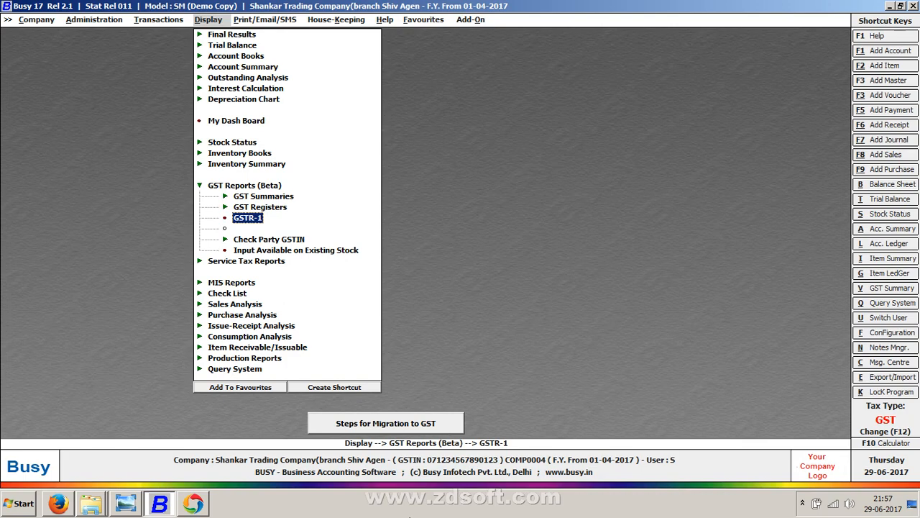
right_click(503, 509)
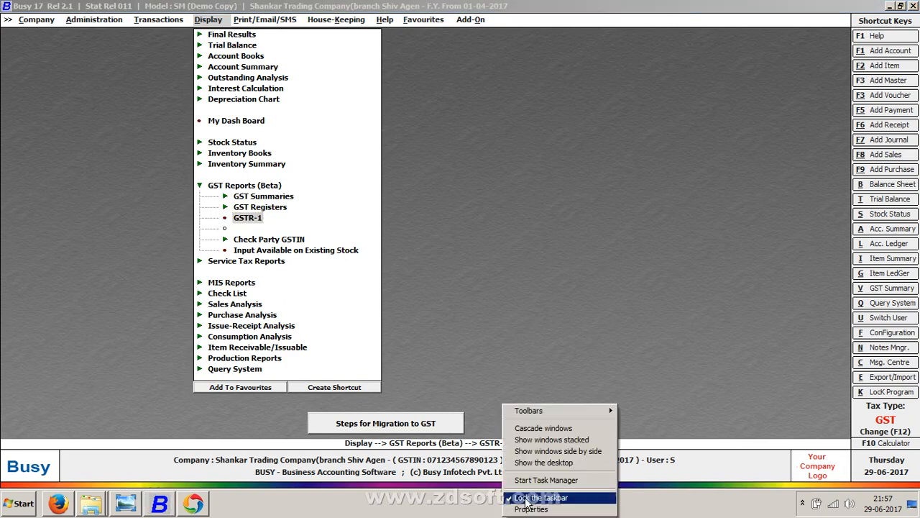
click(550, 462)
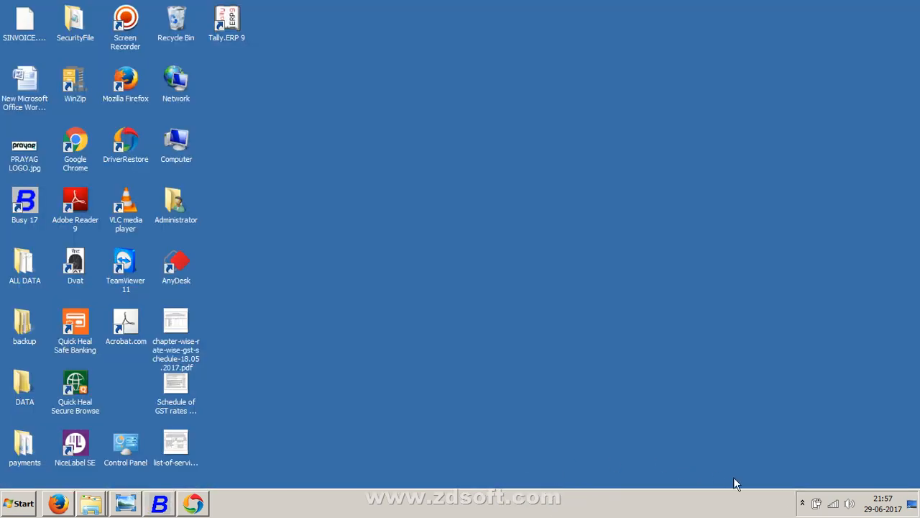
click(802, 503)
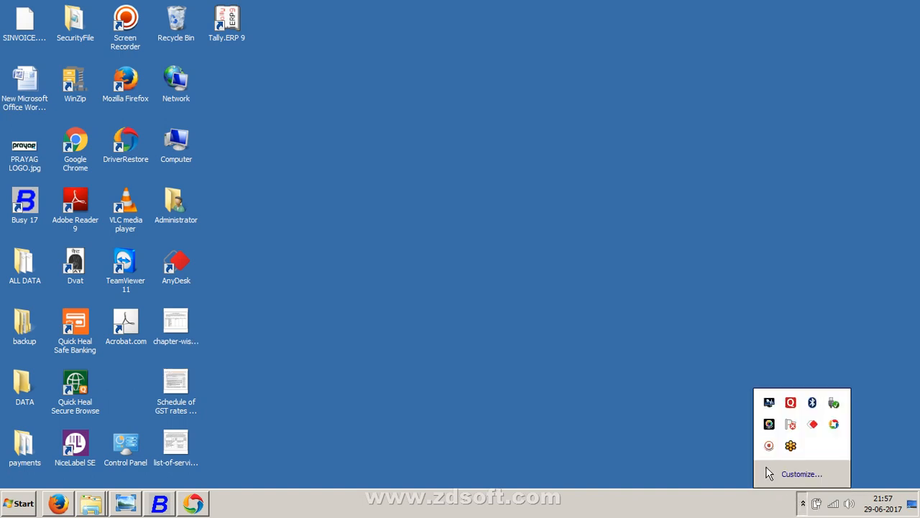
click(767, 452)
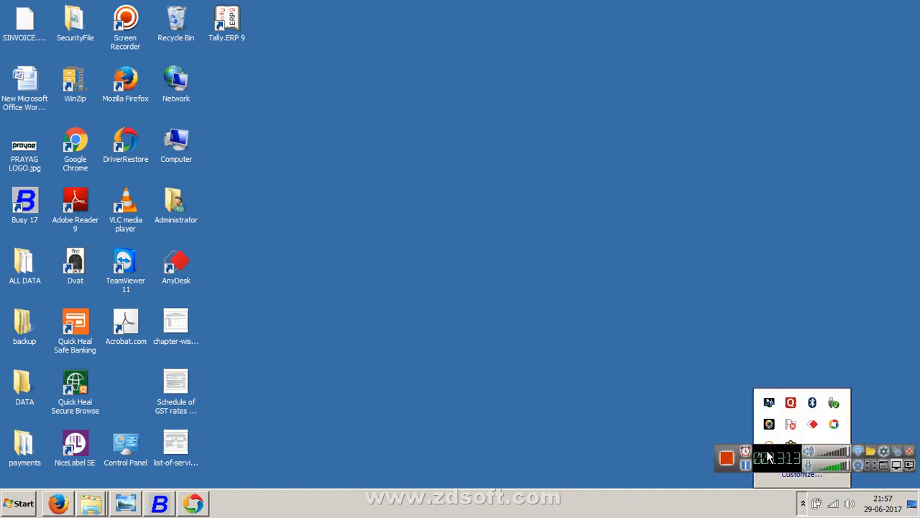
click(910, 451)
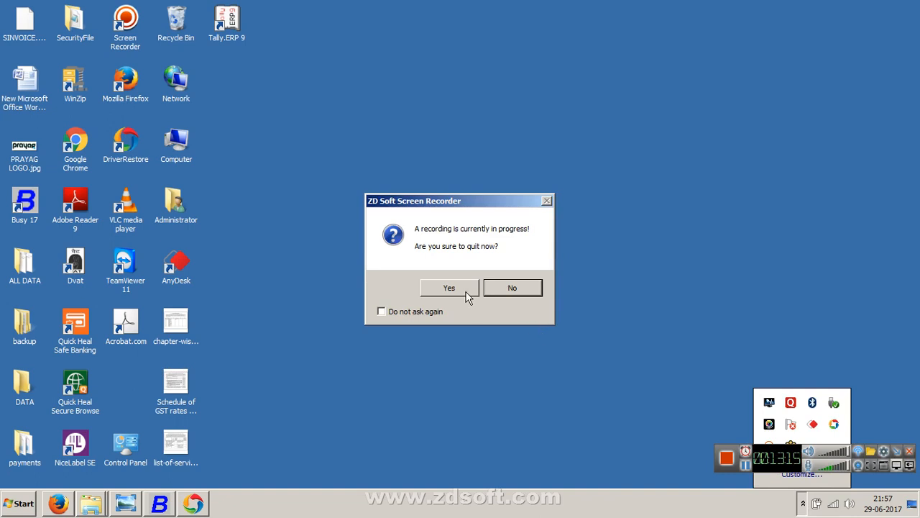